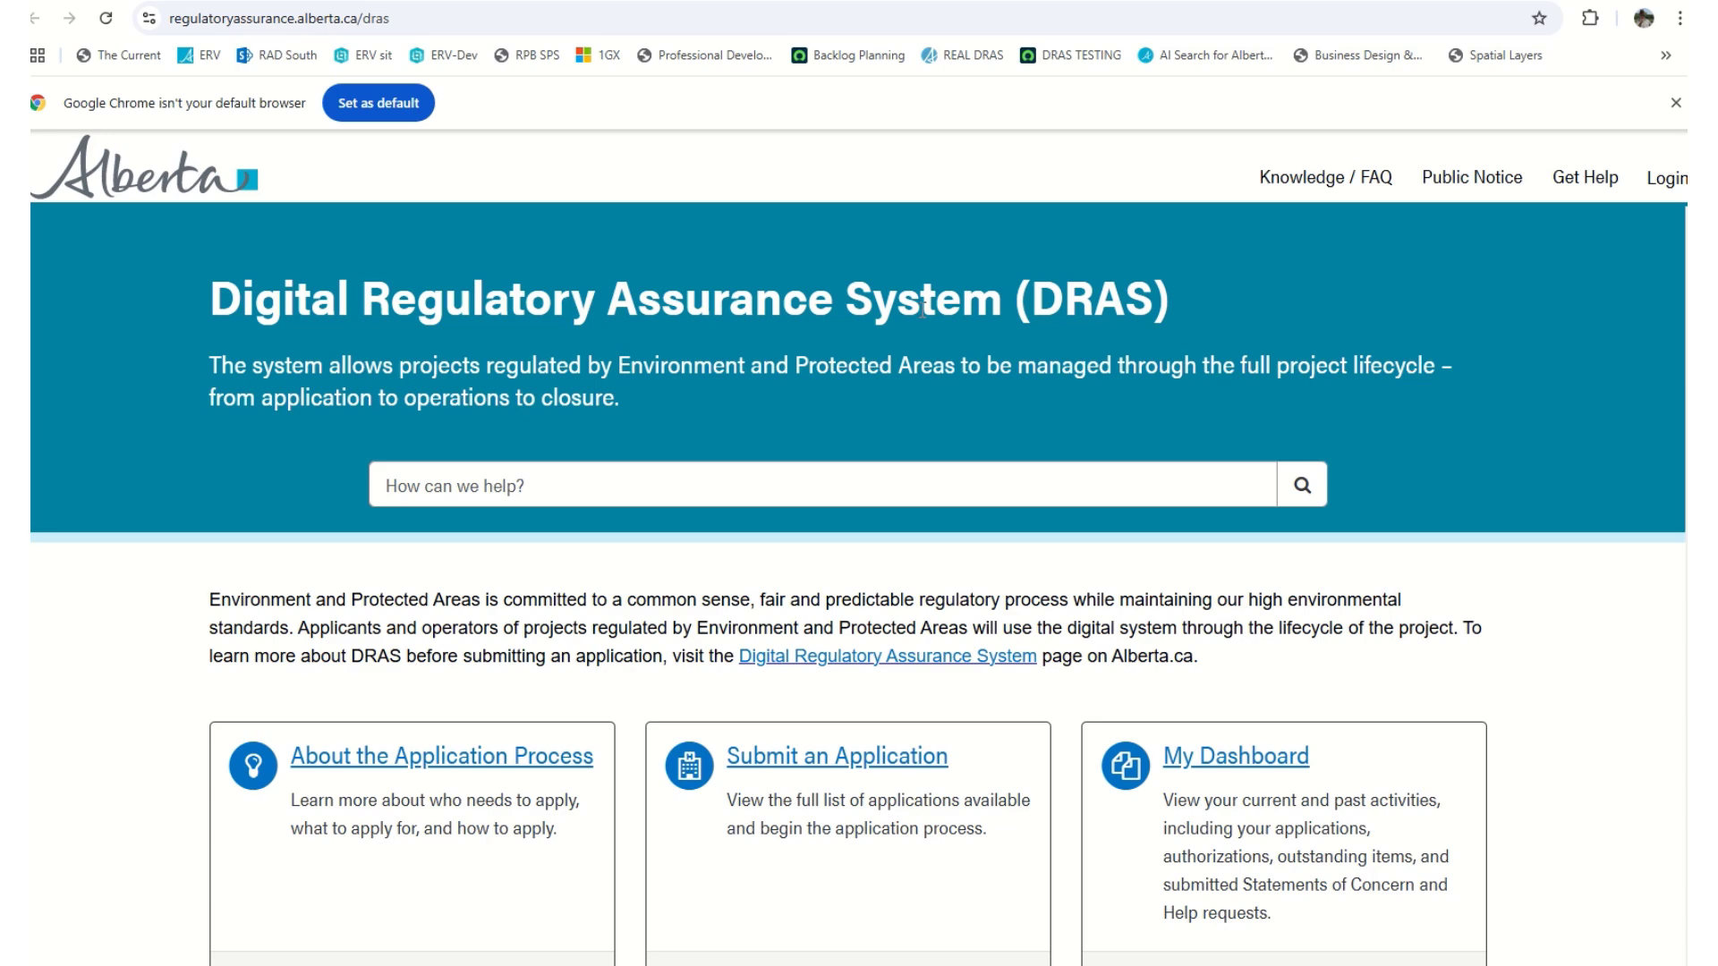
Return to the Google results for 'alberta.ca account', then switch to the Alberta.ca Account sign-in tab.
key(alt+Left)
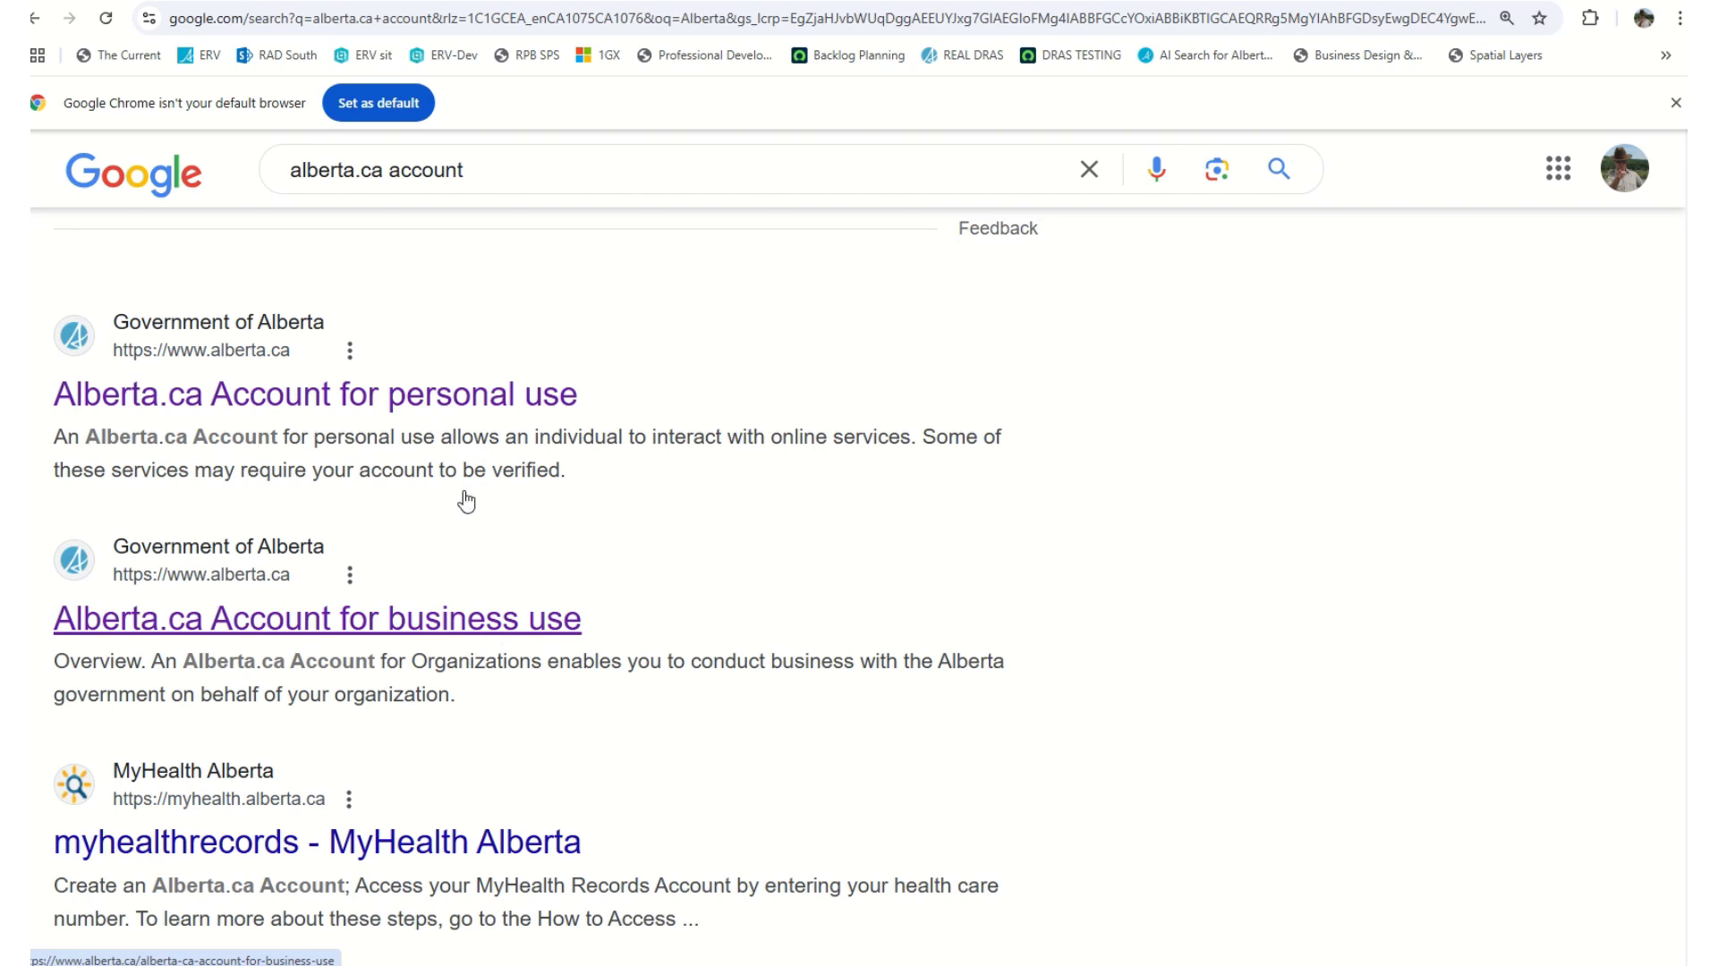
key(ctrl+Tab)
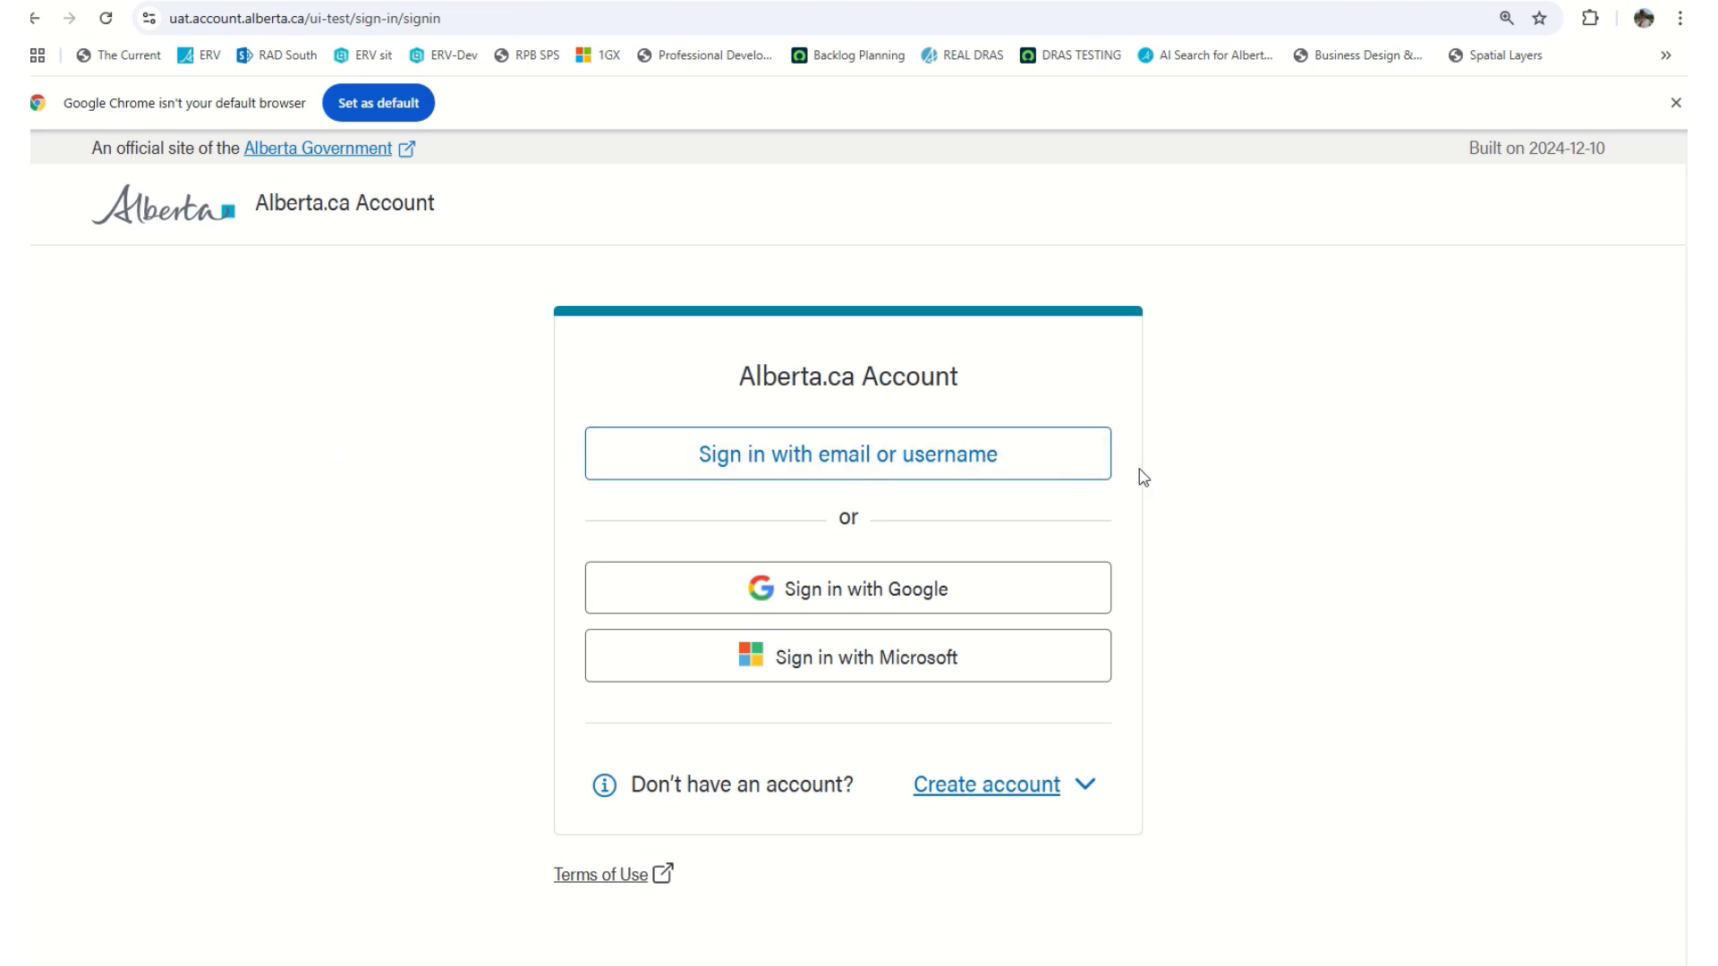
Sign in with email, view My organizations, and begin adding another organization.
click(948, 441)
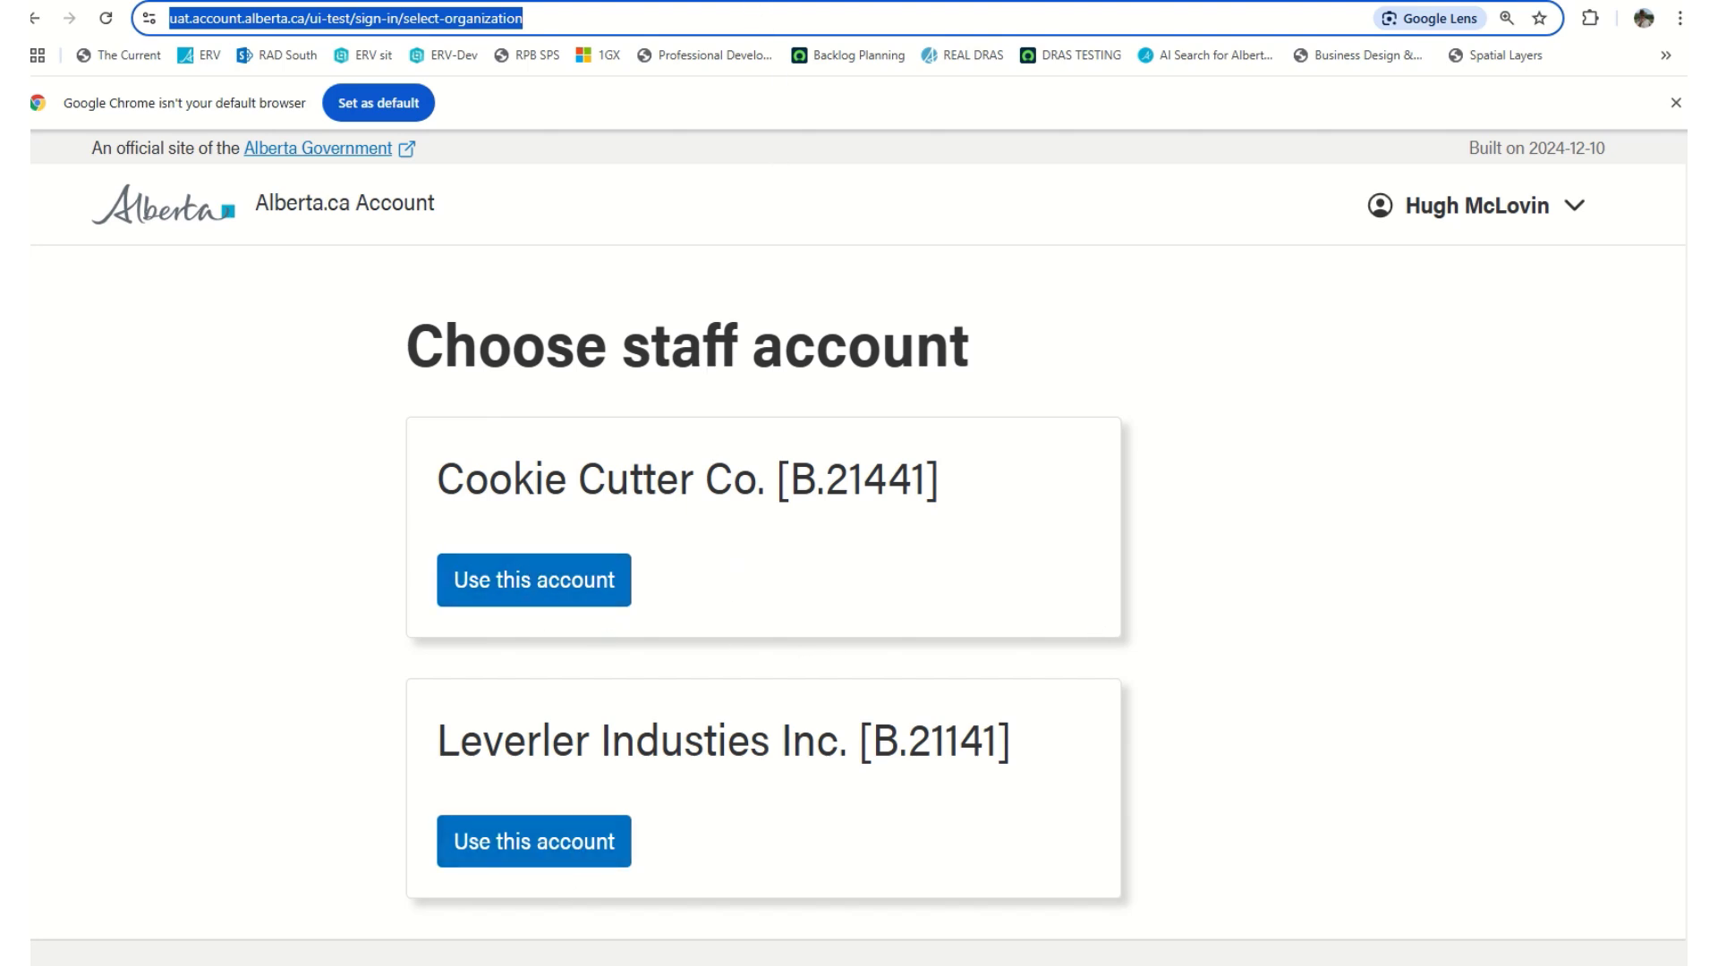
click(761, 2)
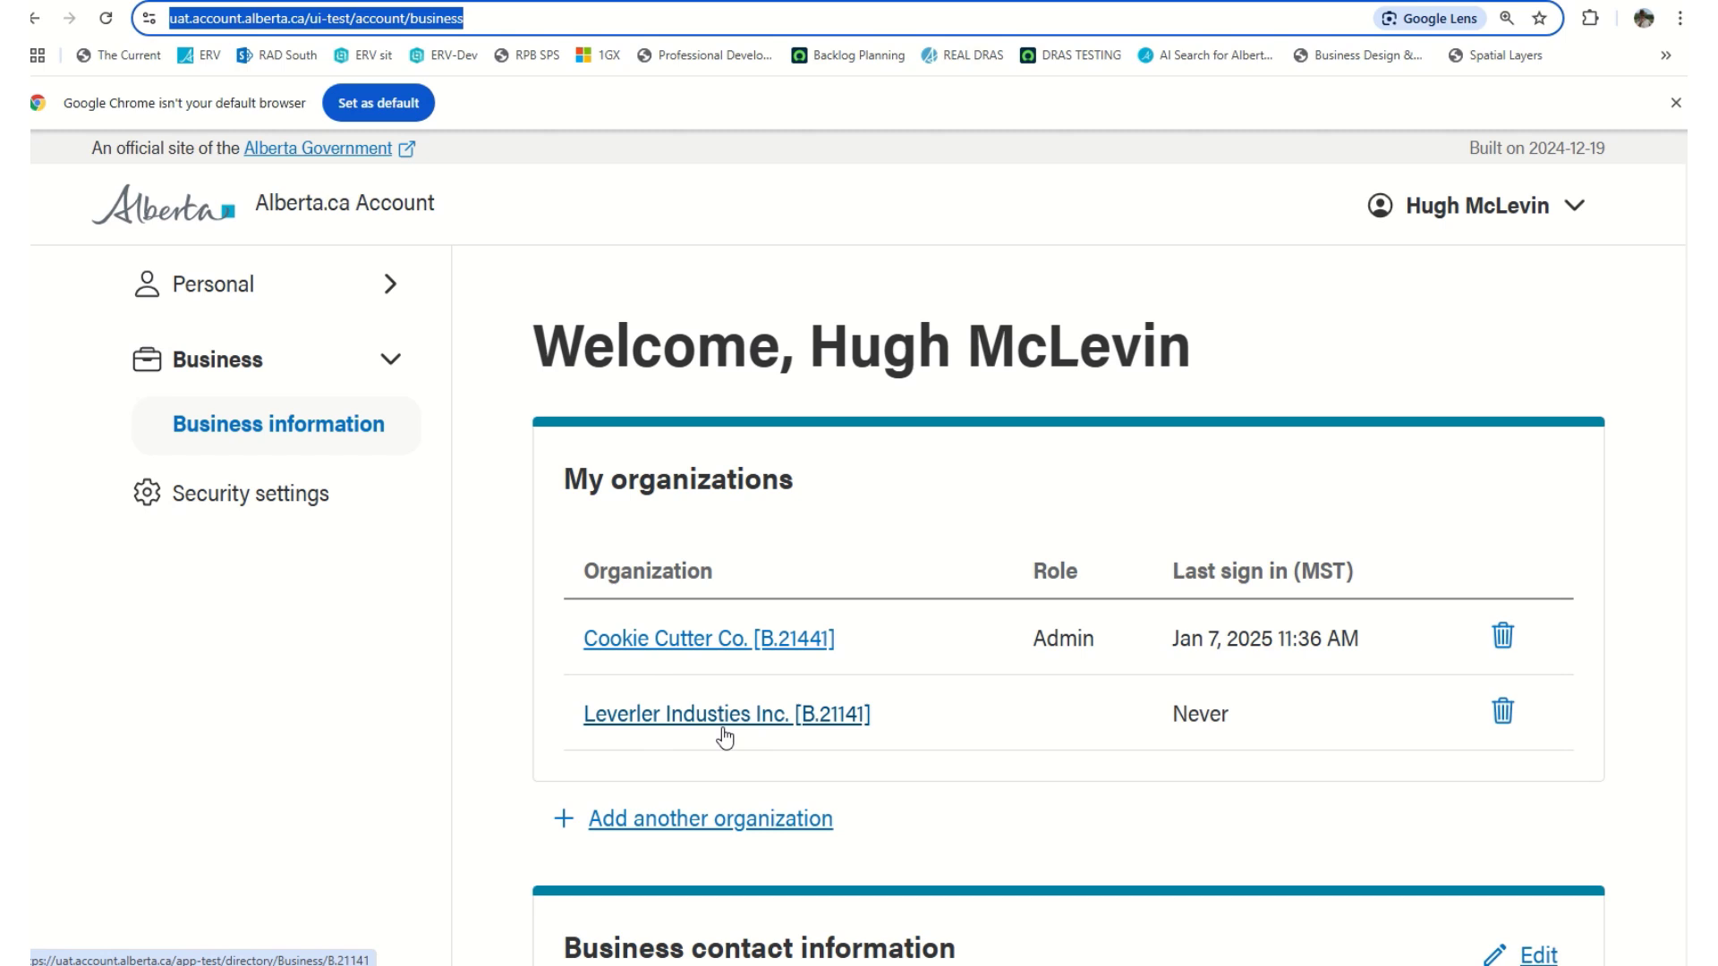
click(711, 820)
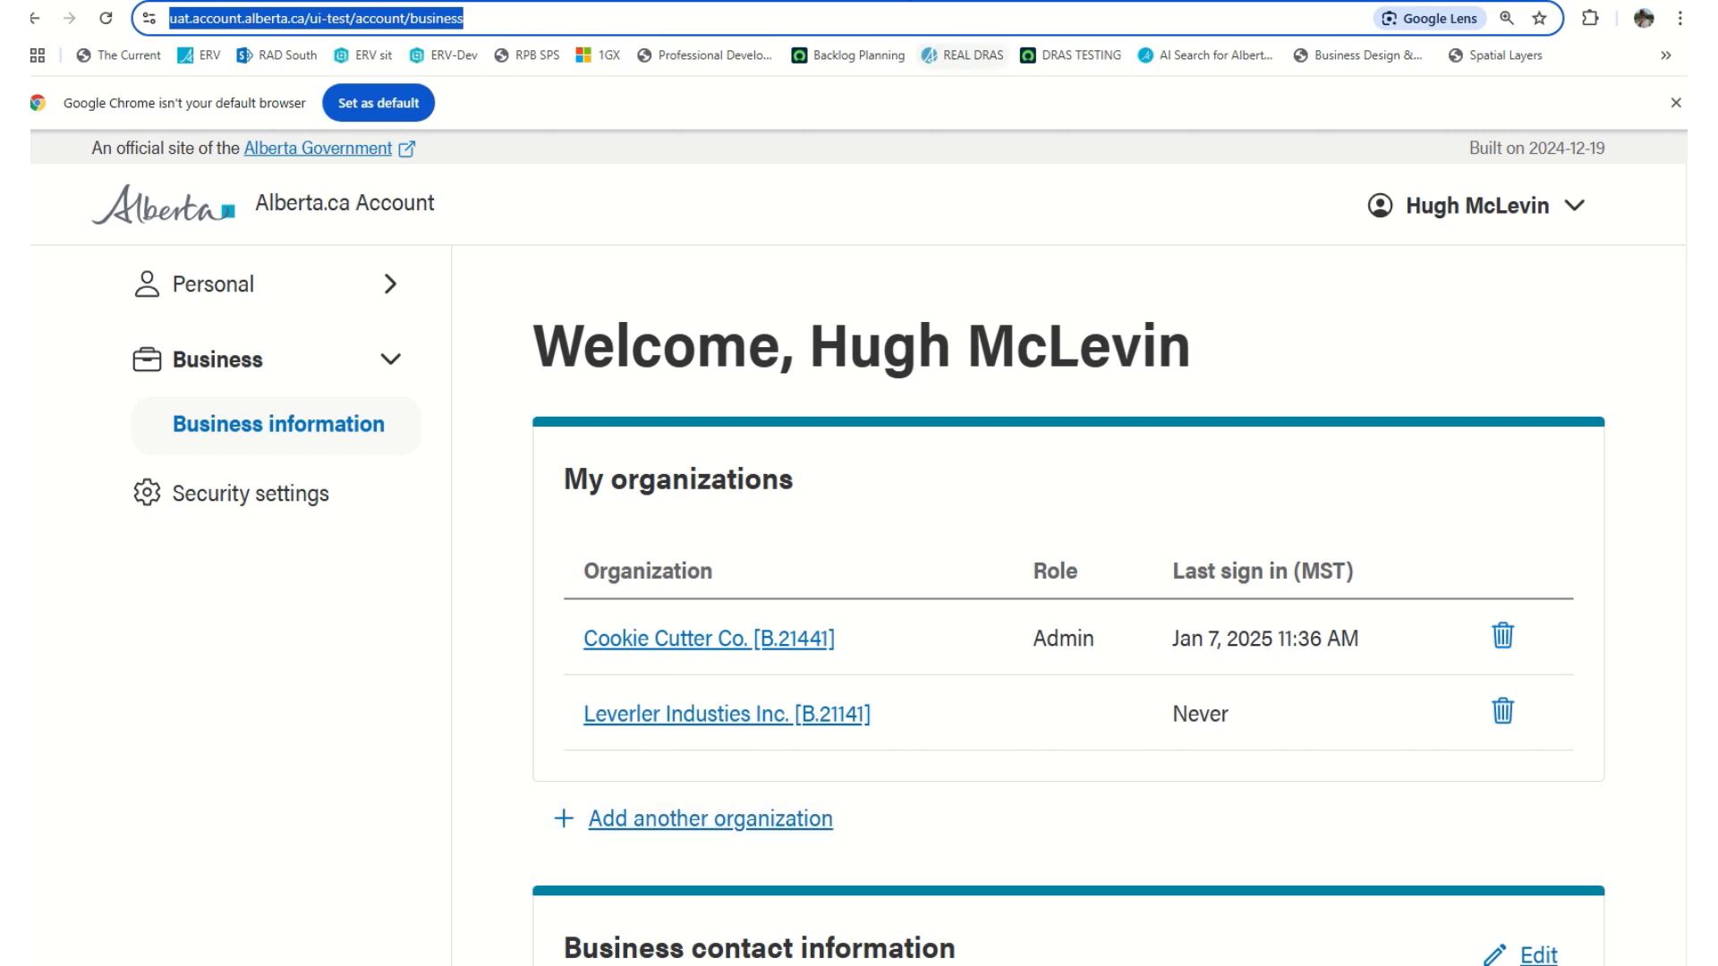
Confirm the work email and agree to the terms of use, then continue.
scroll(524, 680, down, 1)
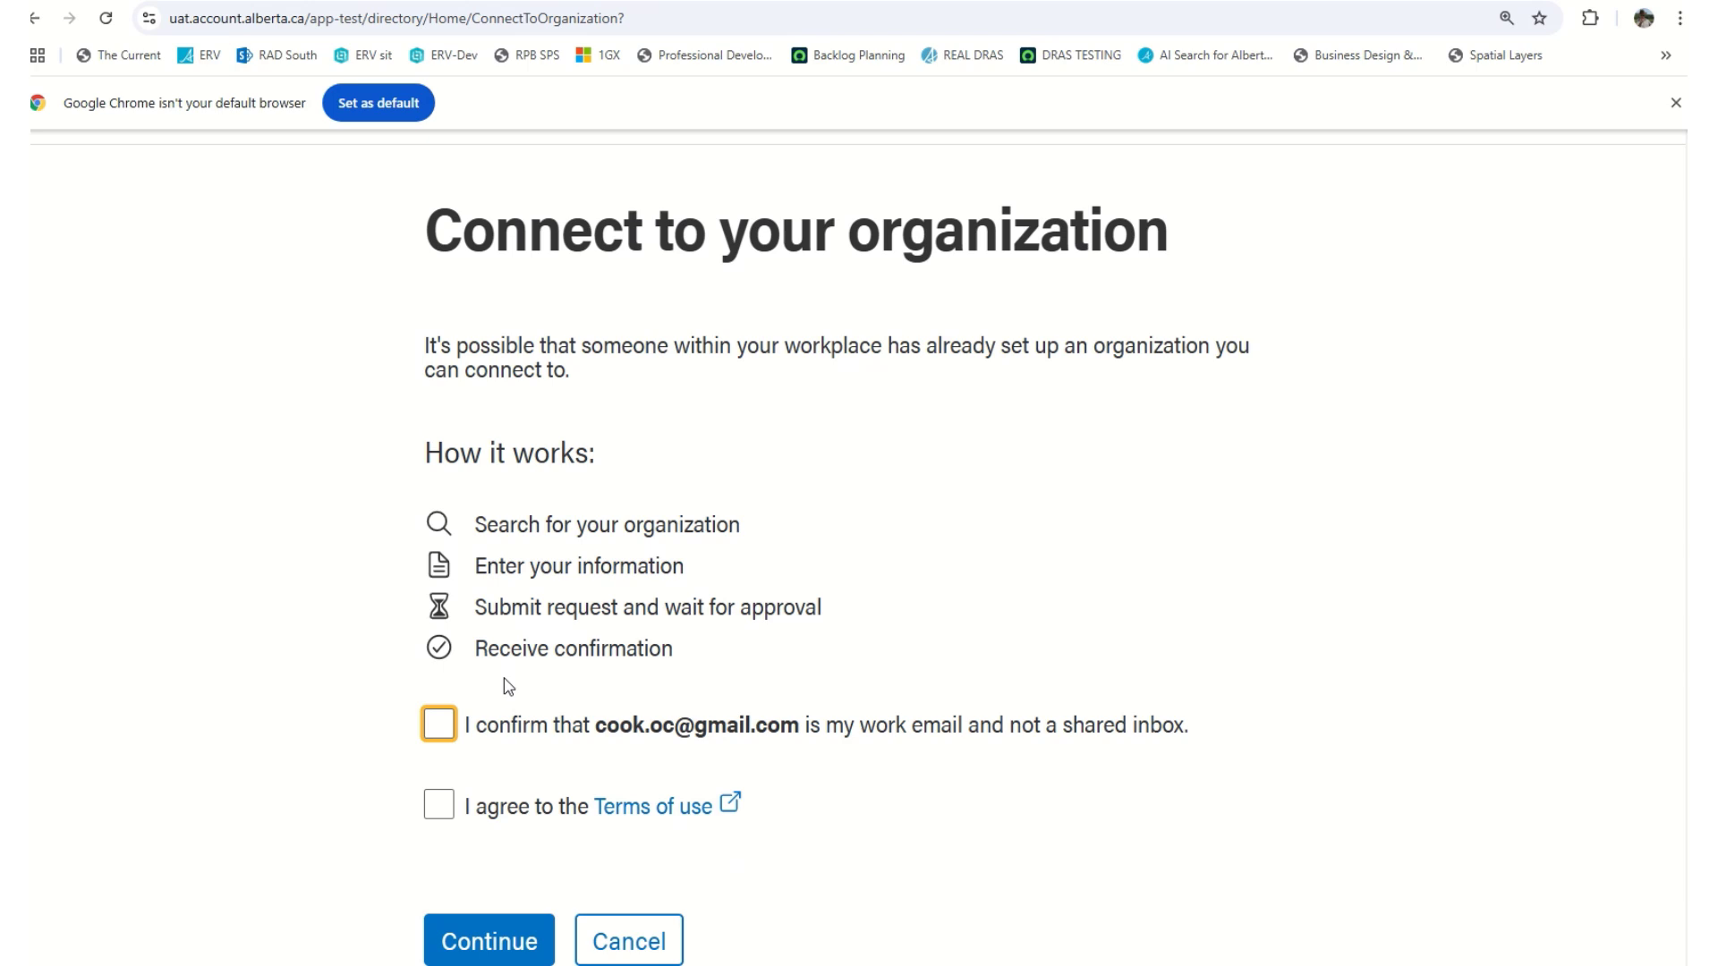
click(439, 724)
click(441, 809)
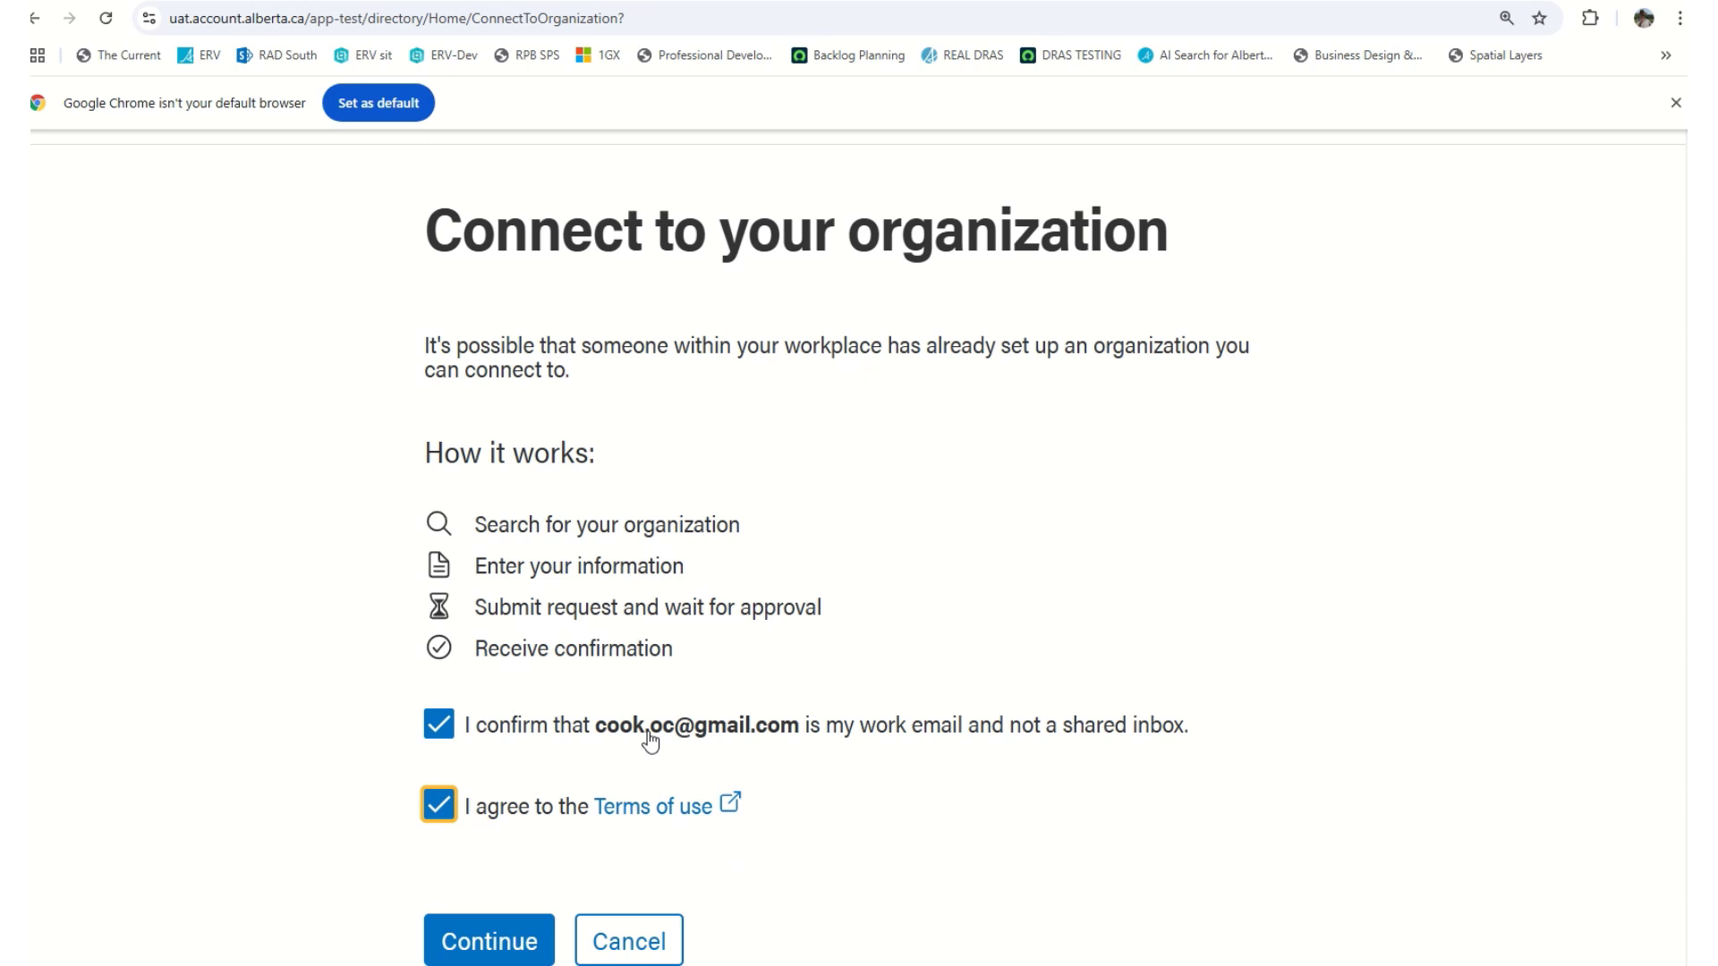
click(519, 935)
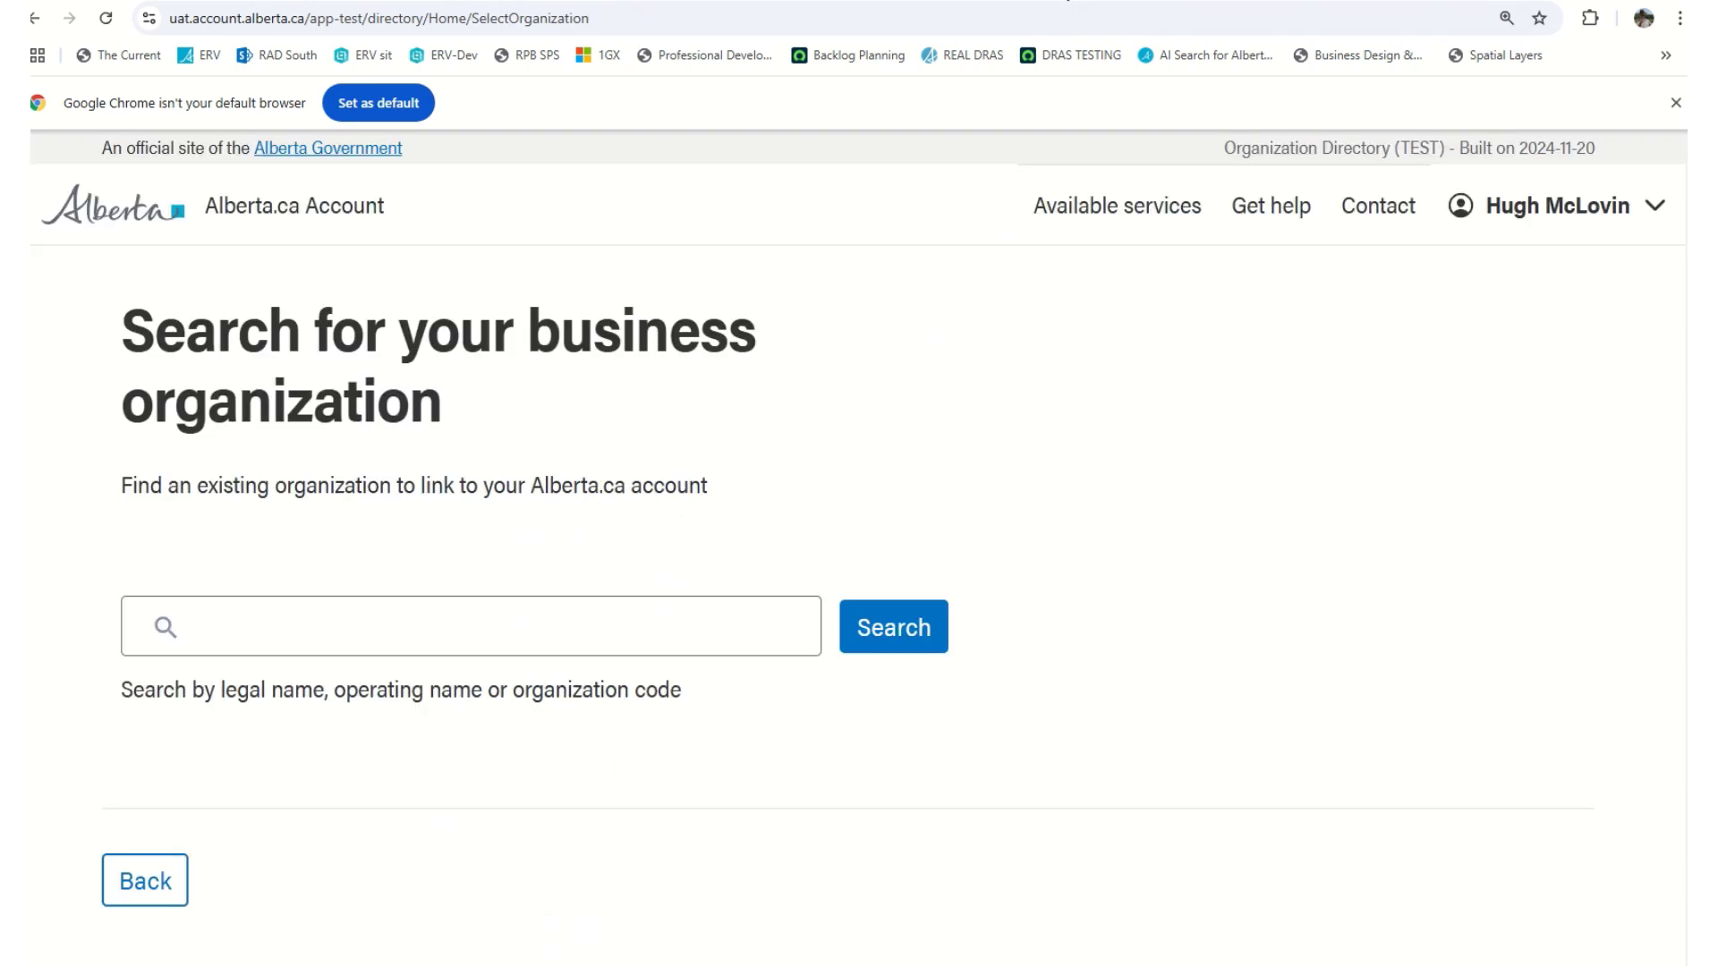
Search organizations for 'canadian' and select Canadian Pacific Kansas City Limited (B.3026).
click(445, 620)
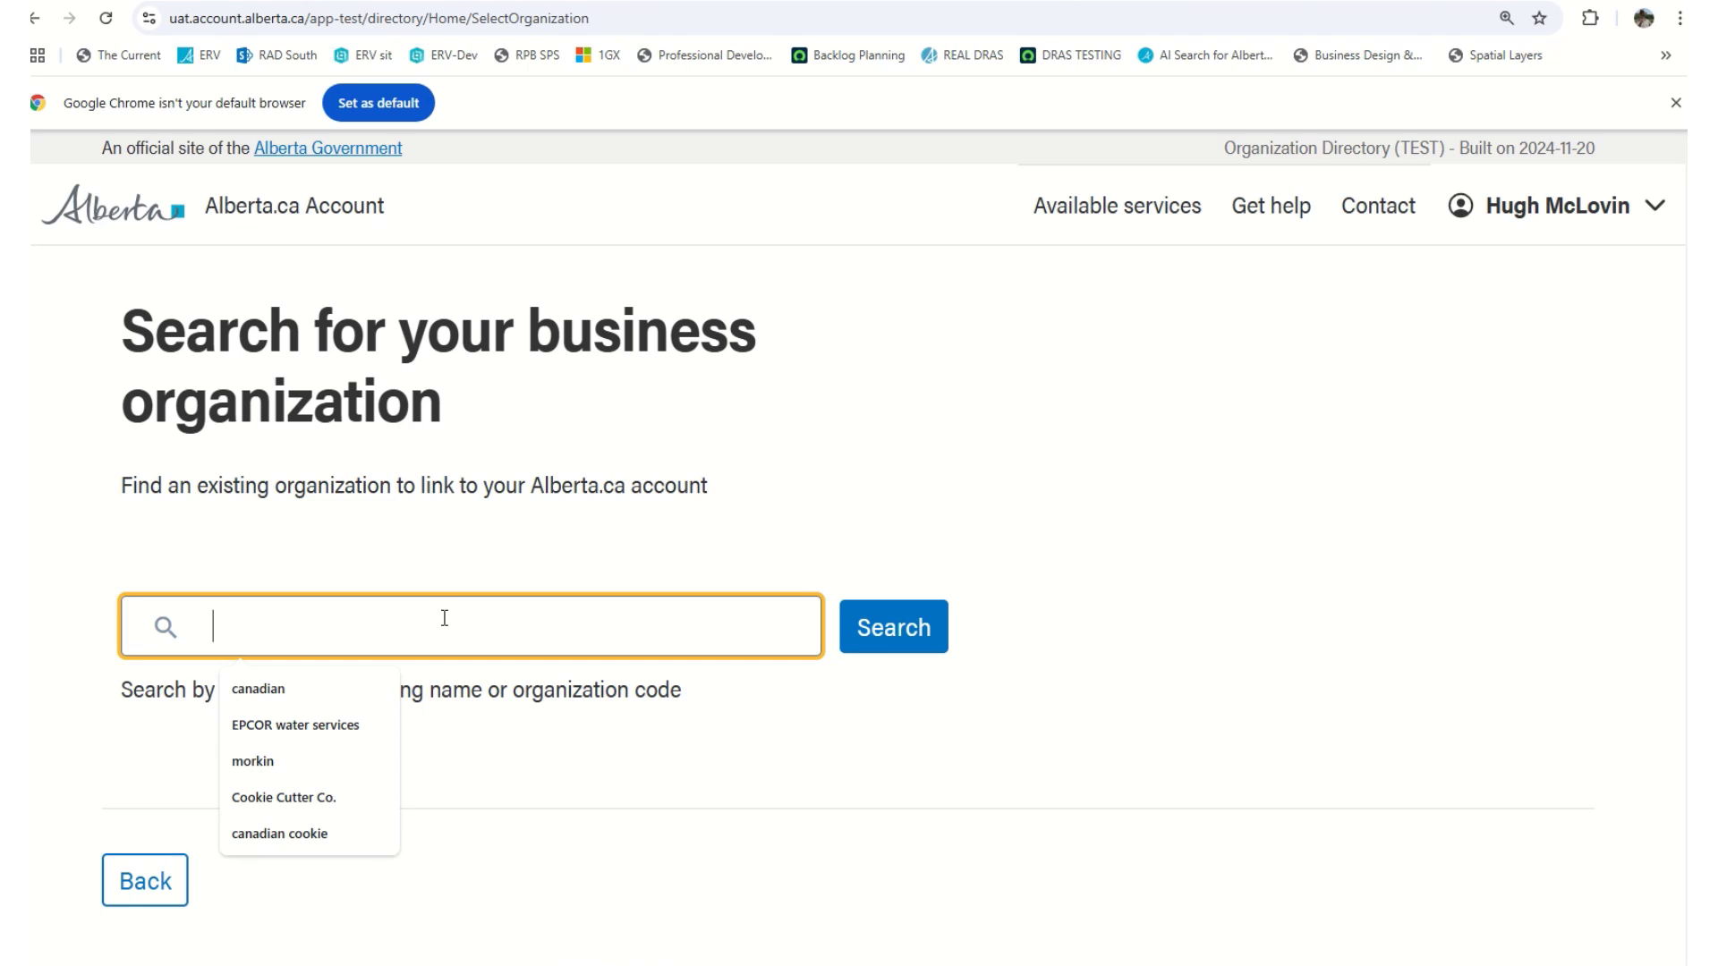
click(296, 689)
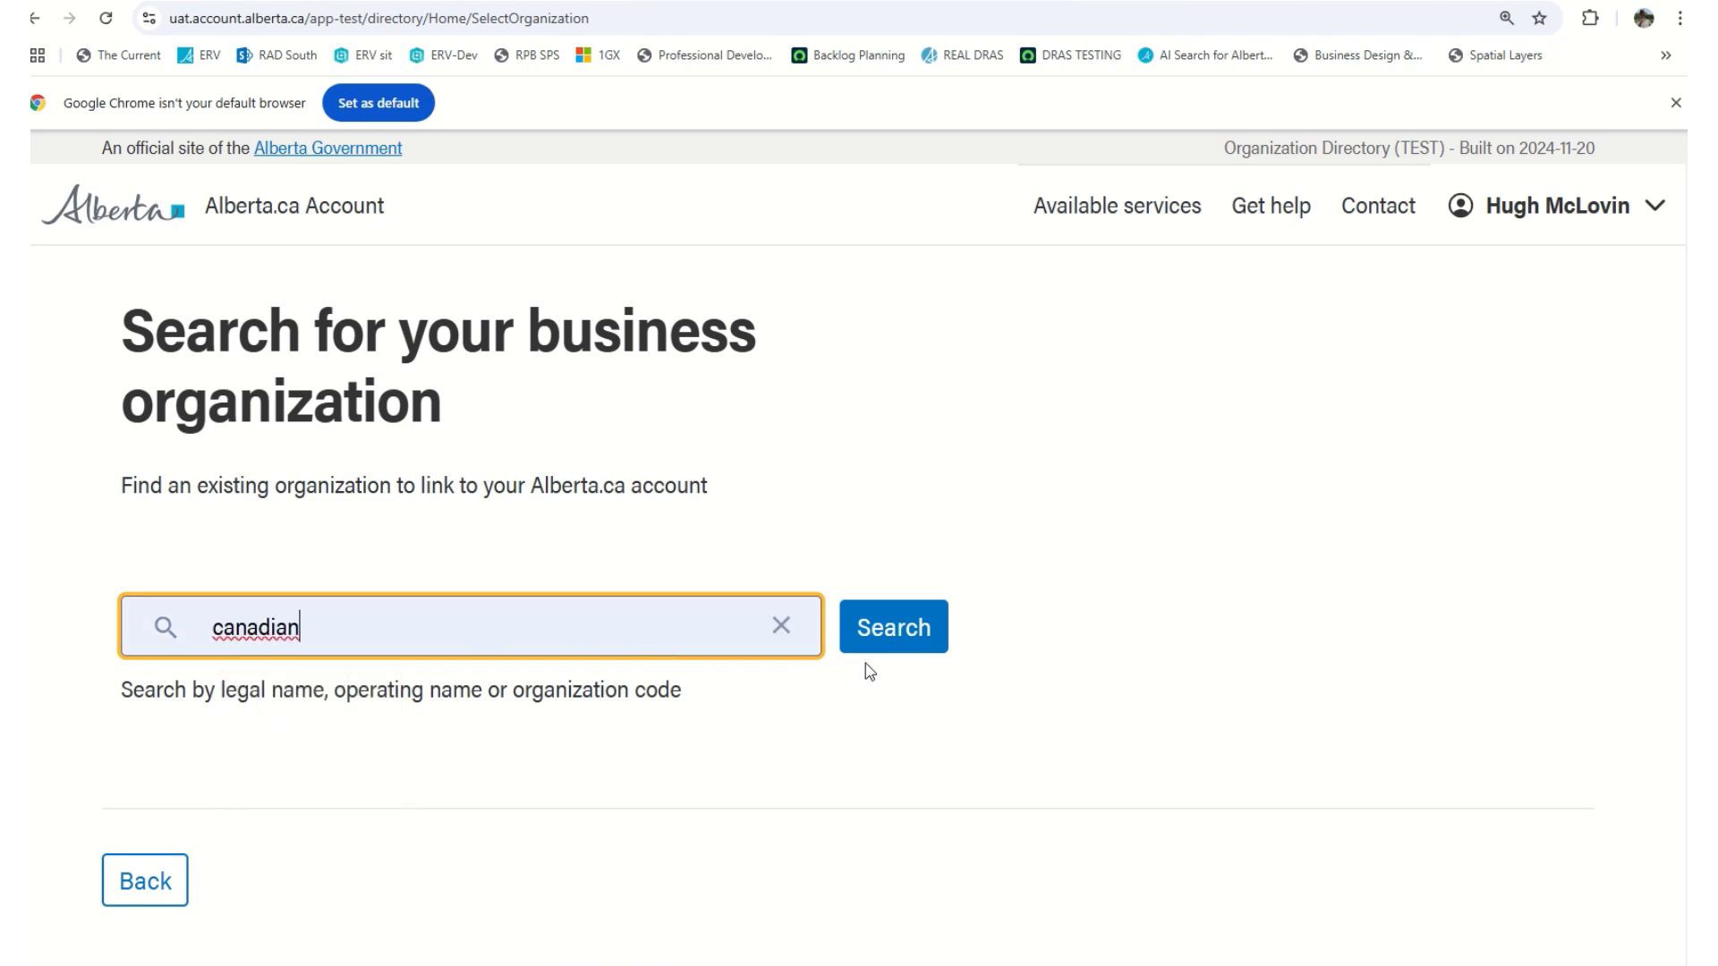
click(880, 626)
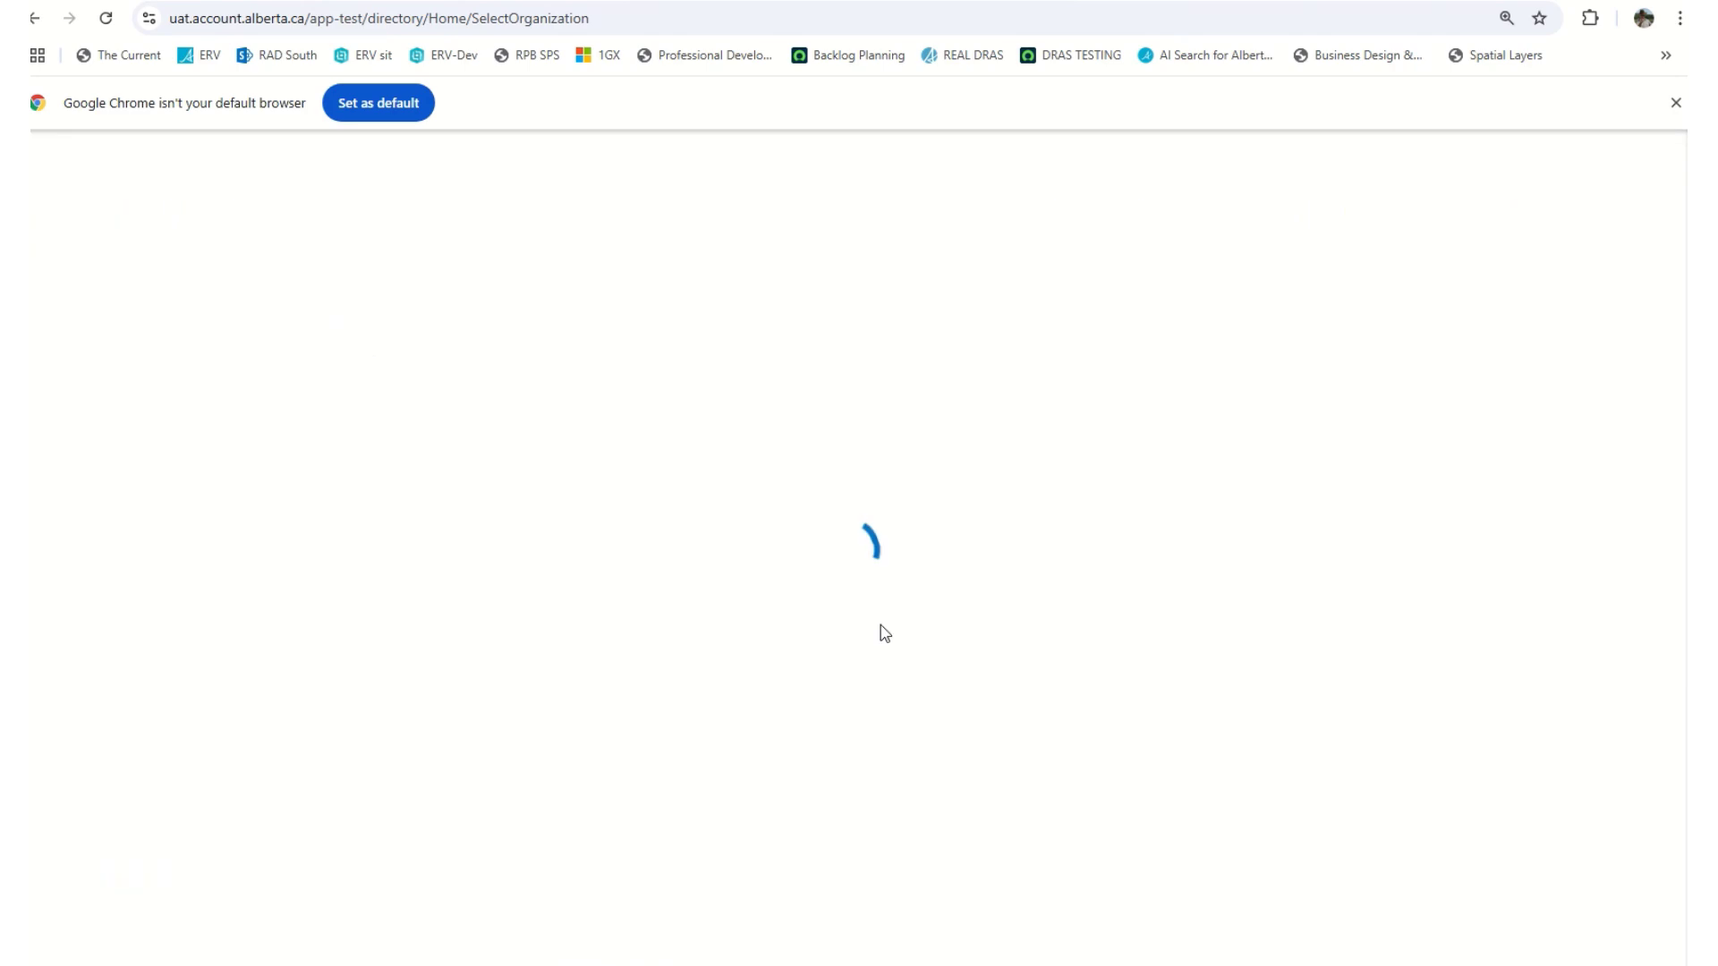
scroll(1186, 754, down, 4)
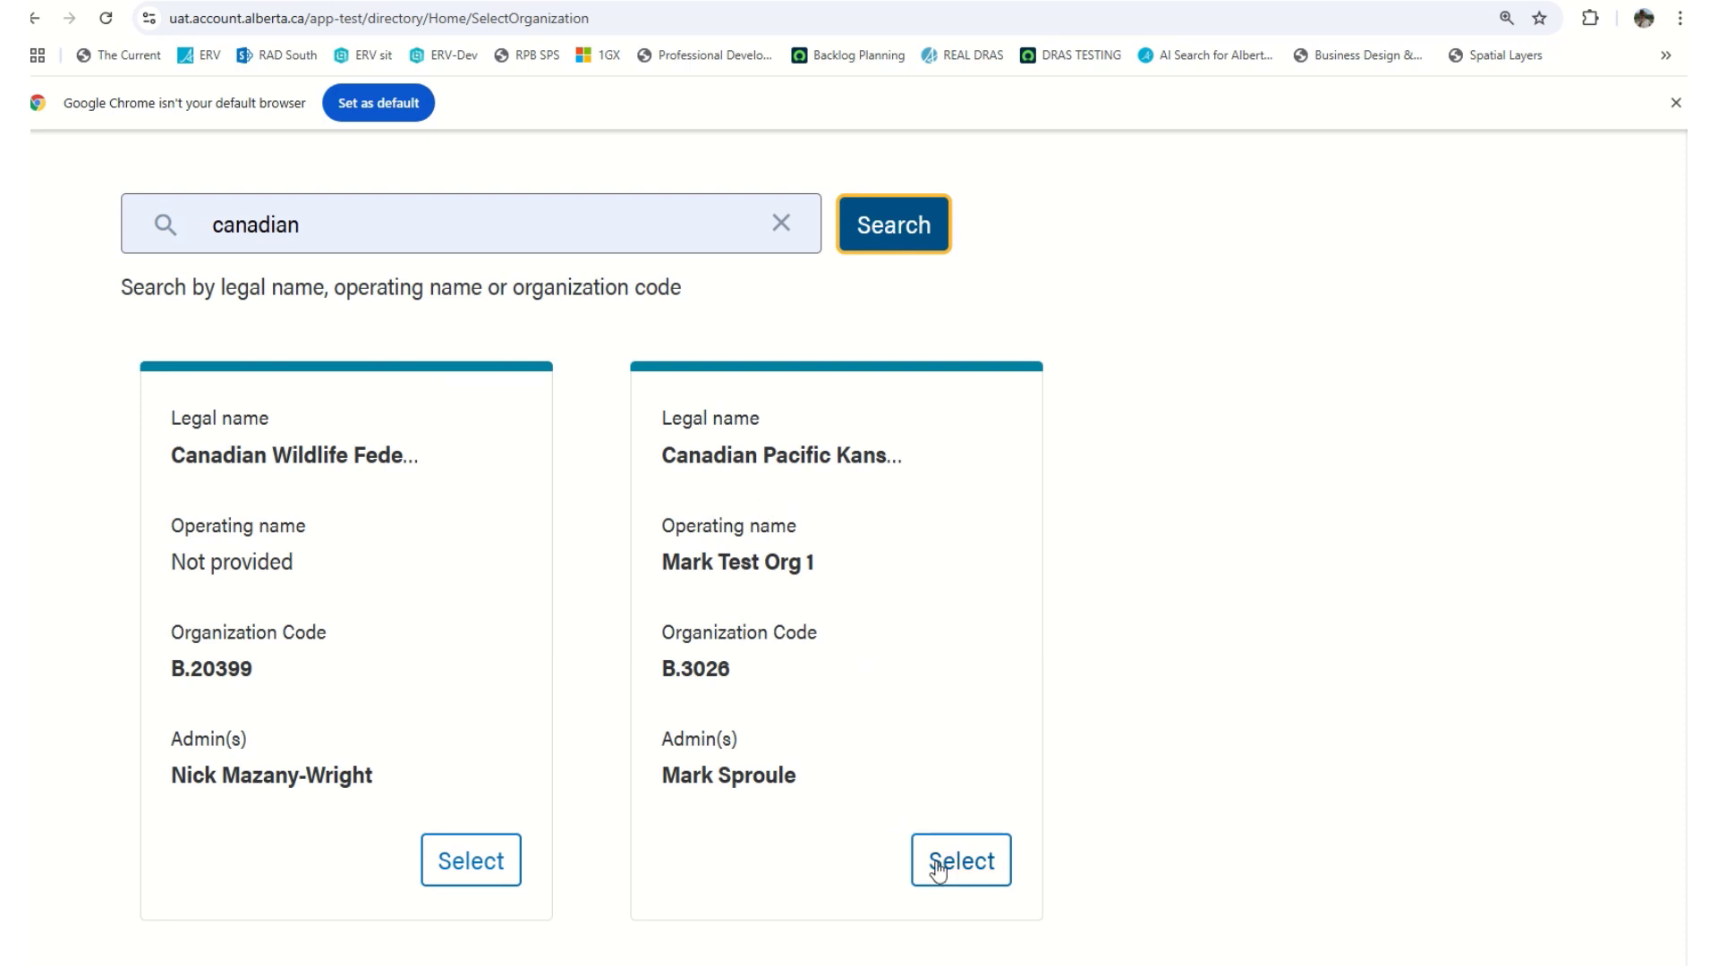
click(965, 864)
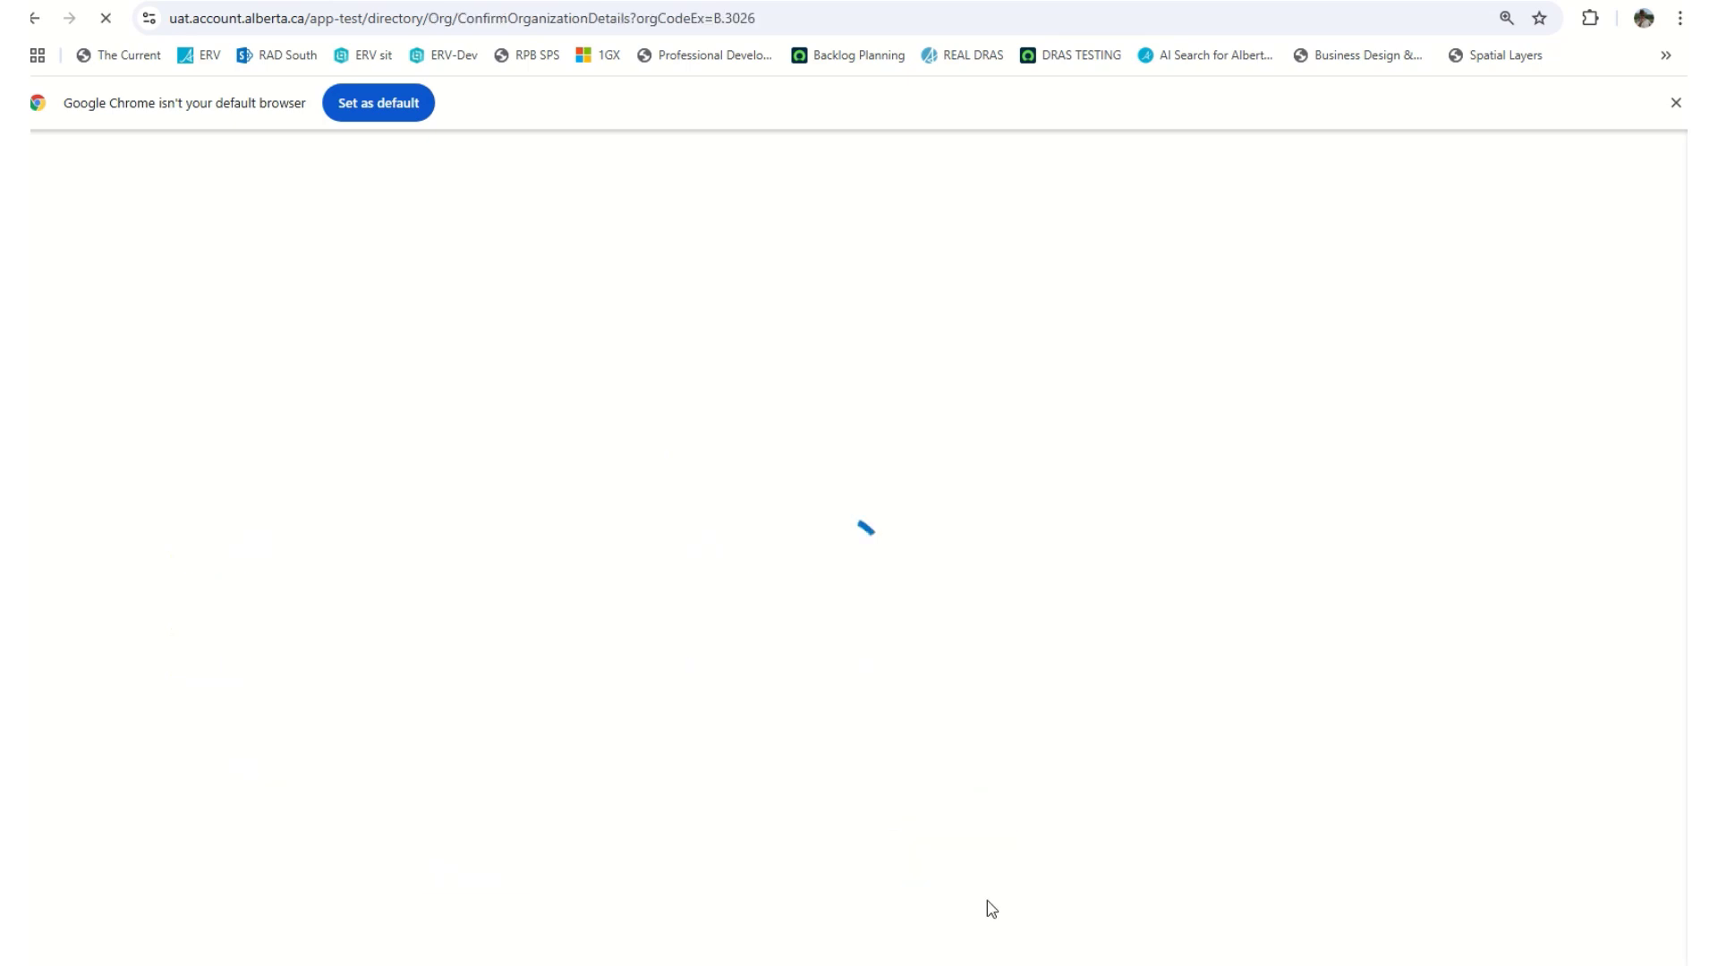
scroll(966, 756, down, 3)
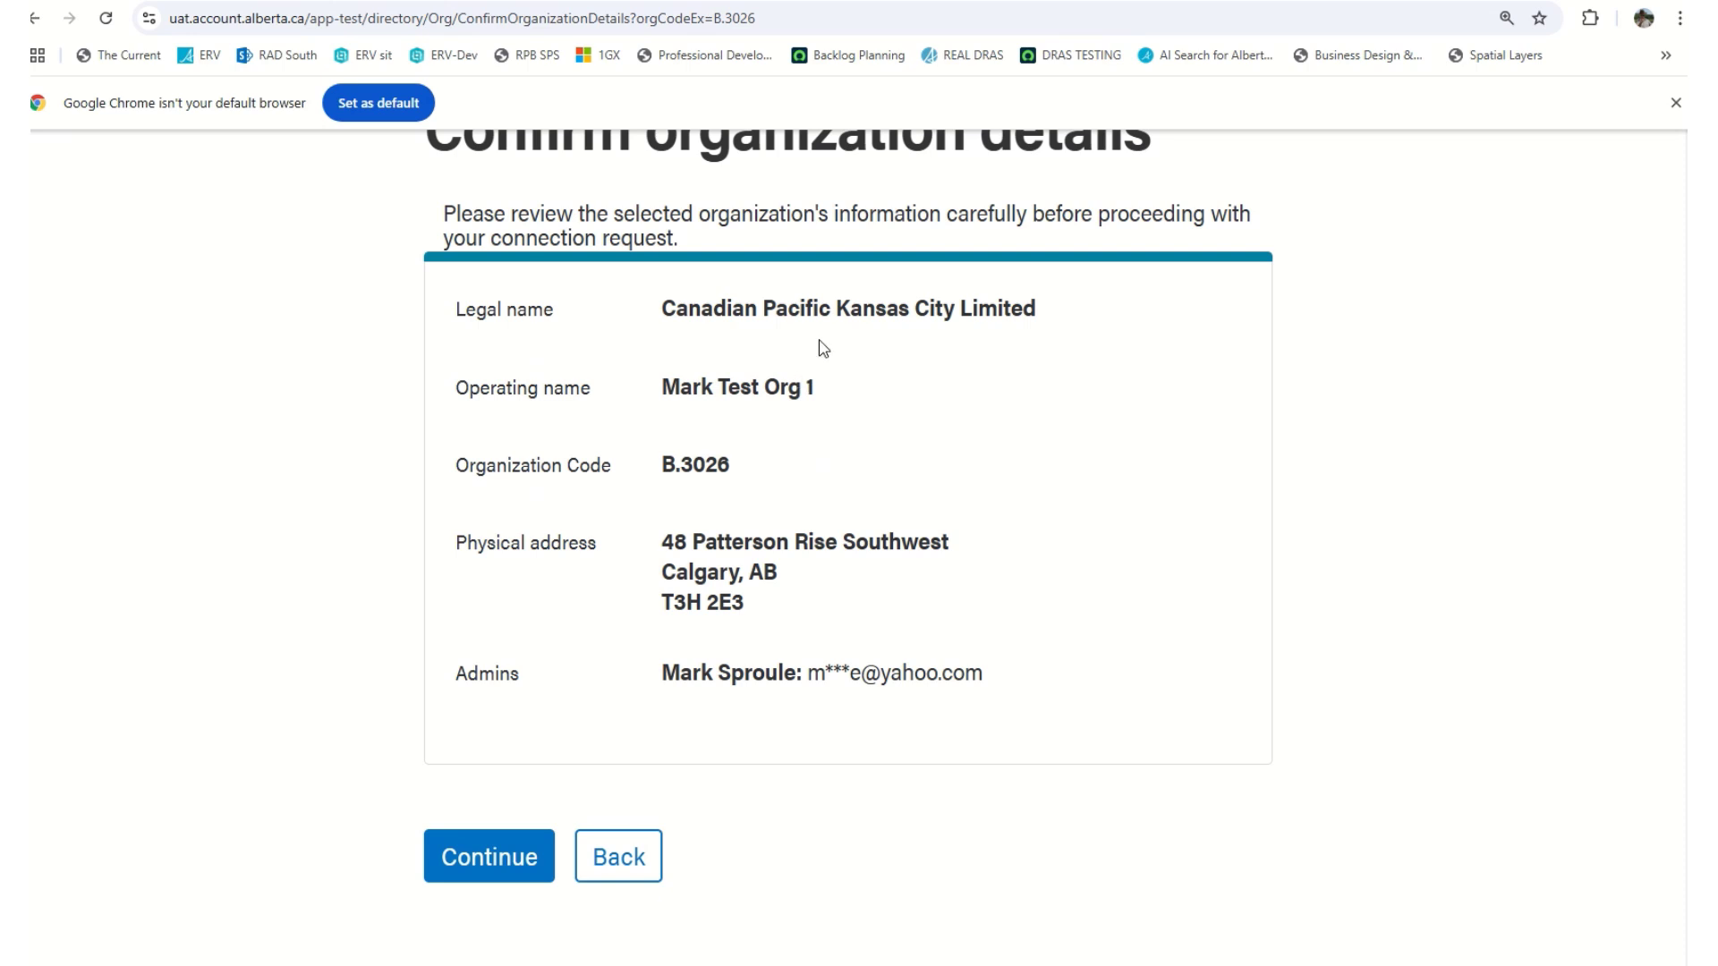
Accept the organization details, confirm contact info and both declarations, and submit the connection request.
click(501, 872)
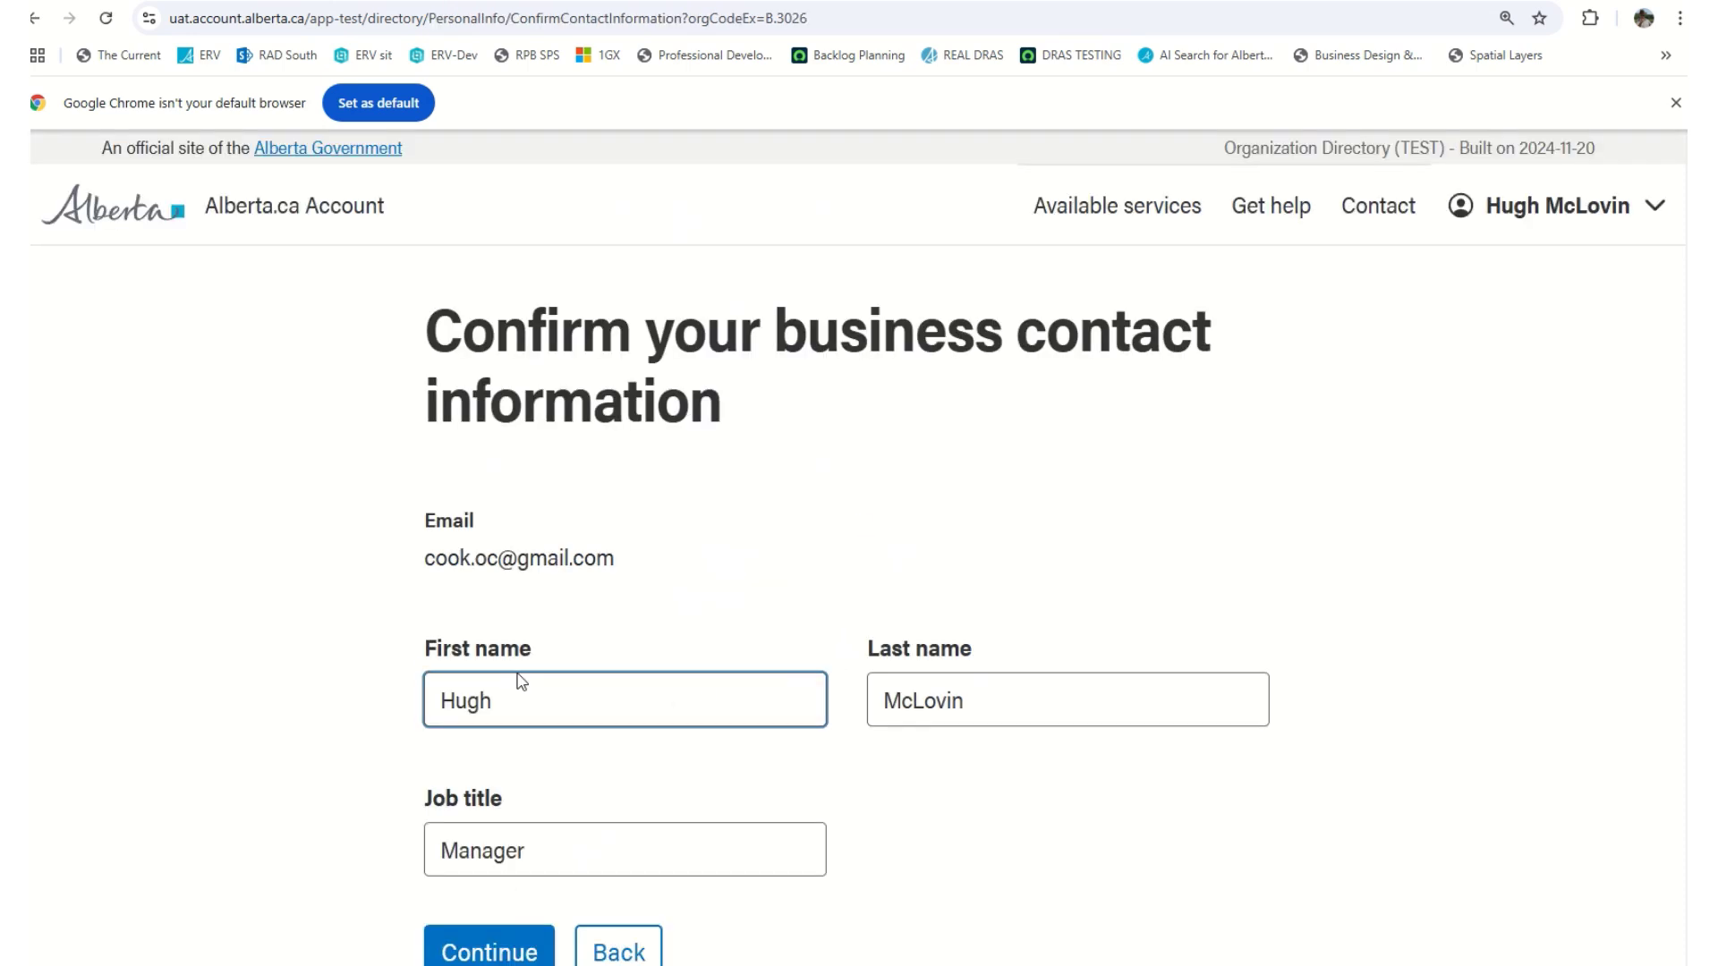
scroll(337, 721, down, 2)
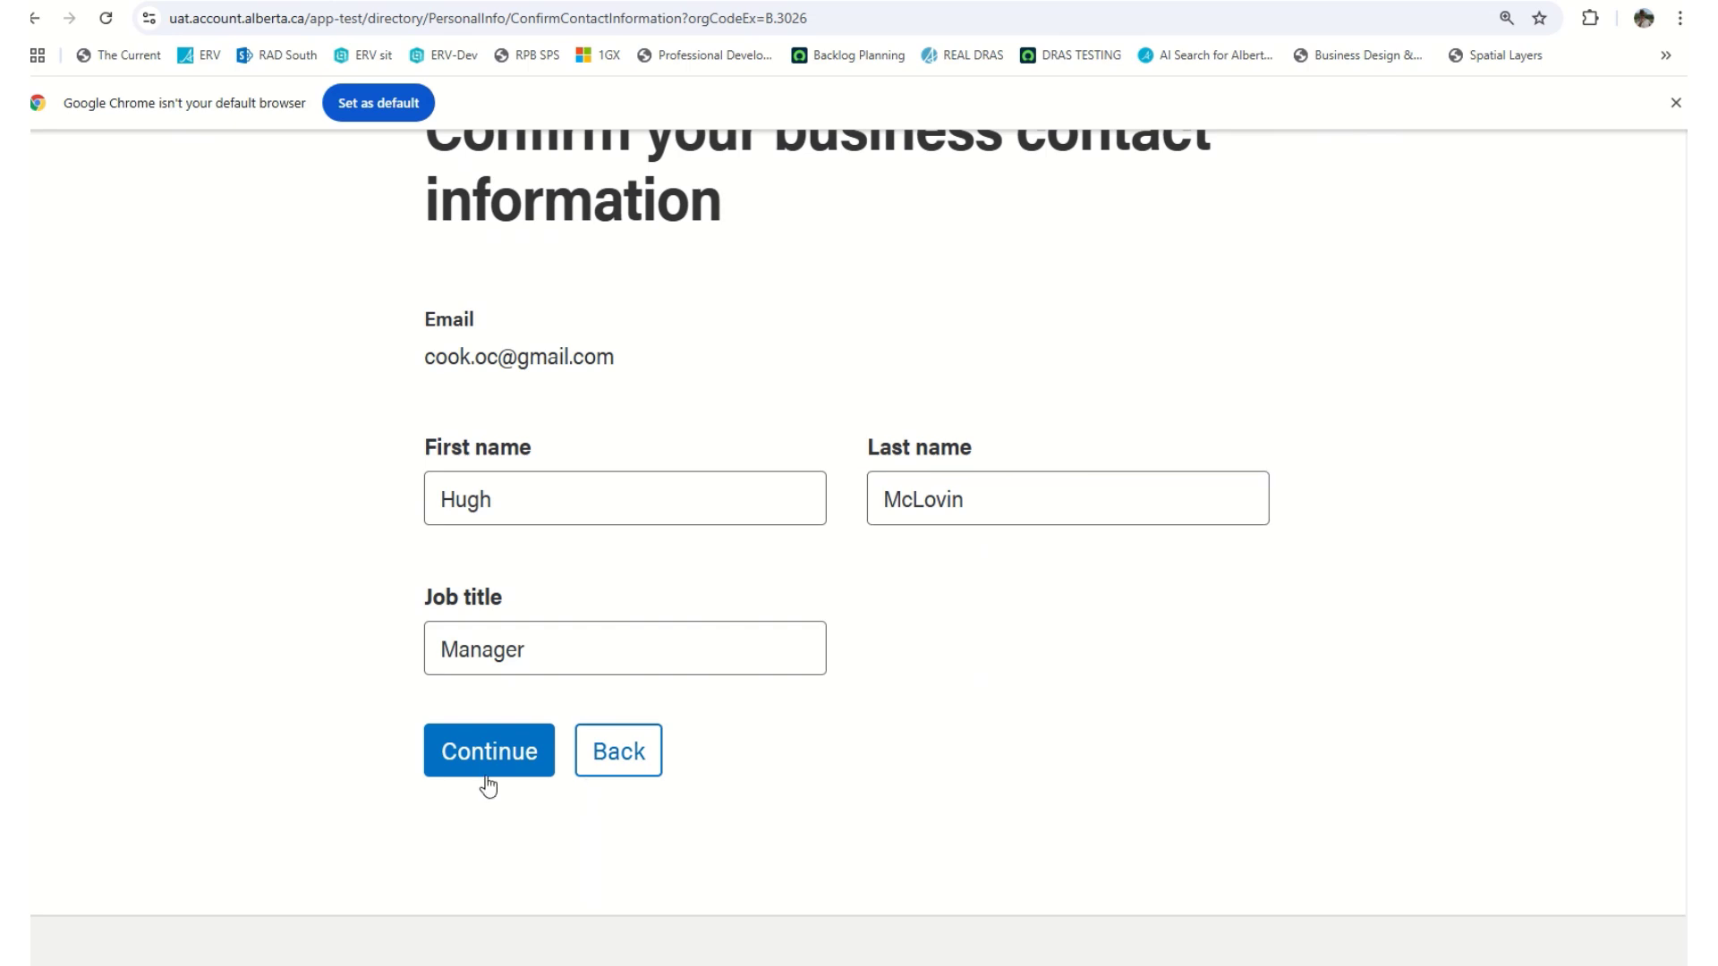
click(489, 771)
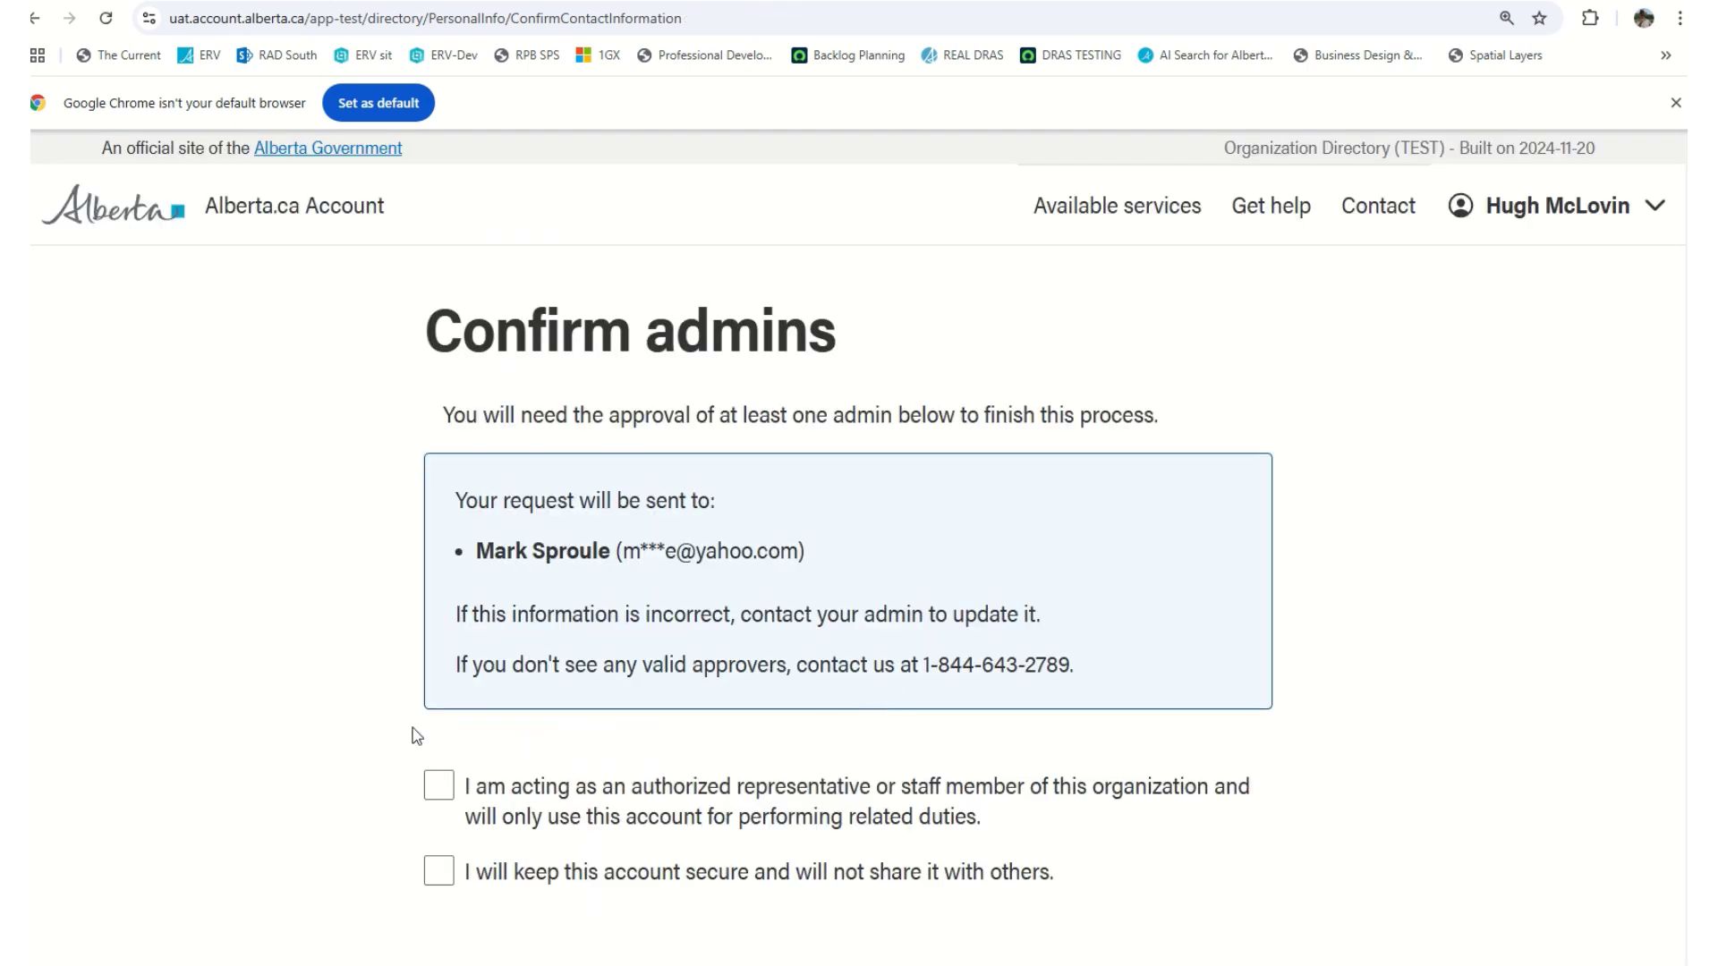
scroll(342, 723, down, 1)
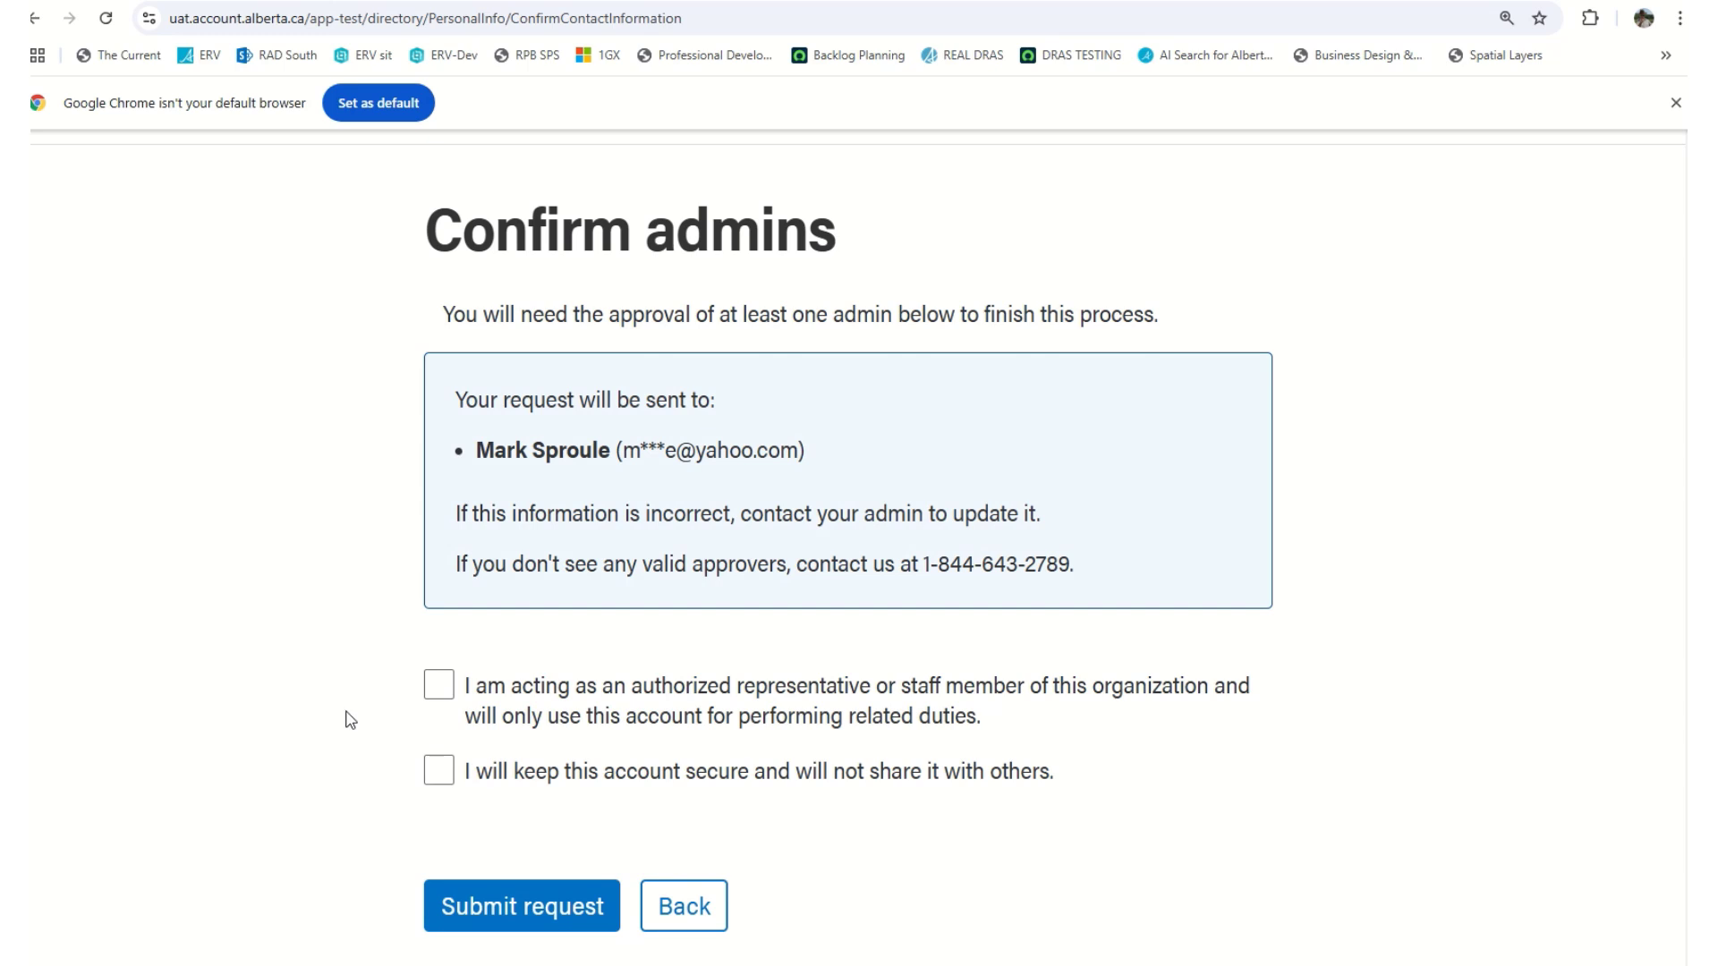
click(439, 689)
click(437, 772)
click(541, 917)
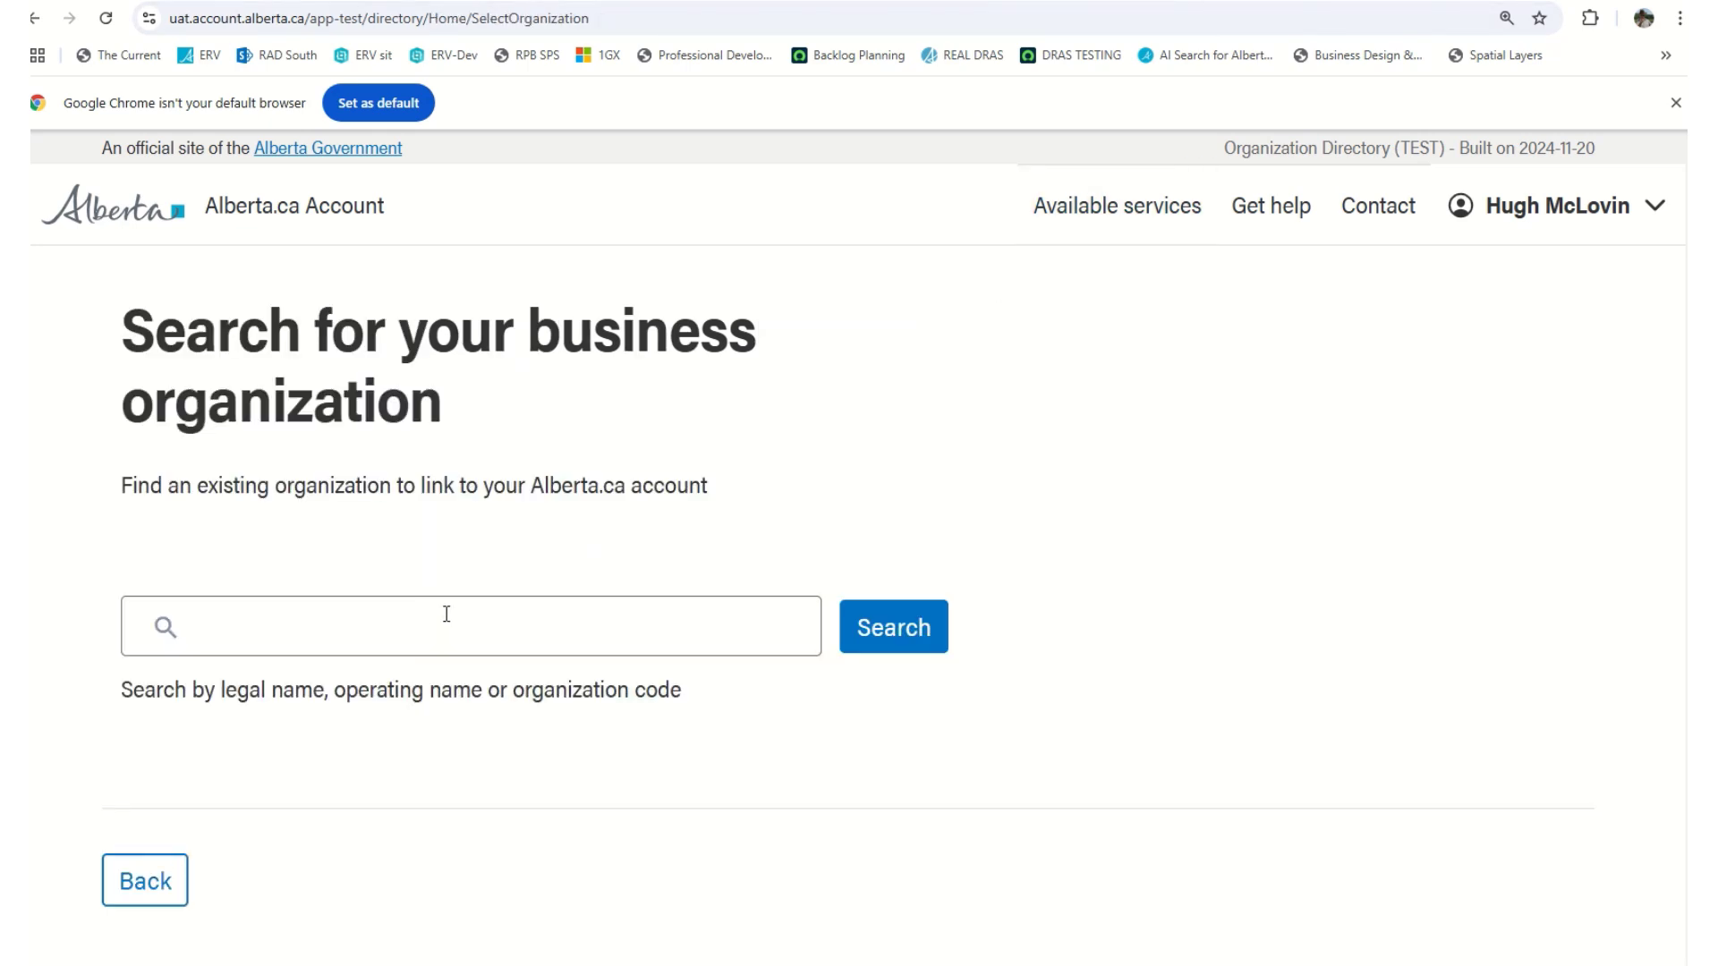
Rerun the 'canadian' organization search and open the Add an organization form.
click(445, 614)
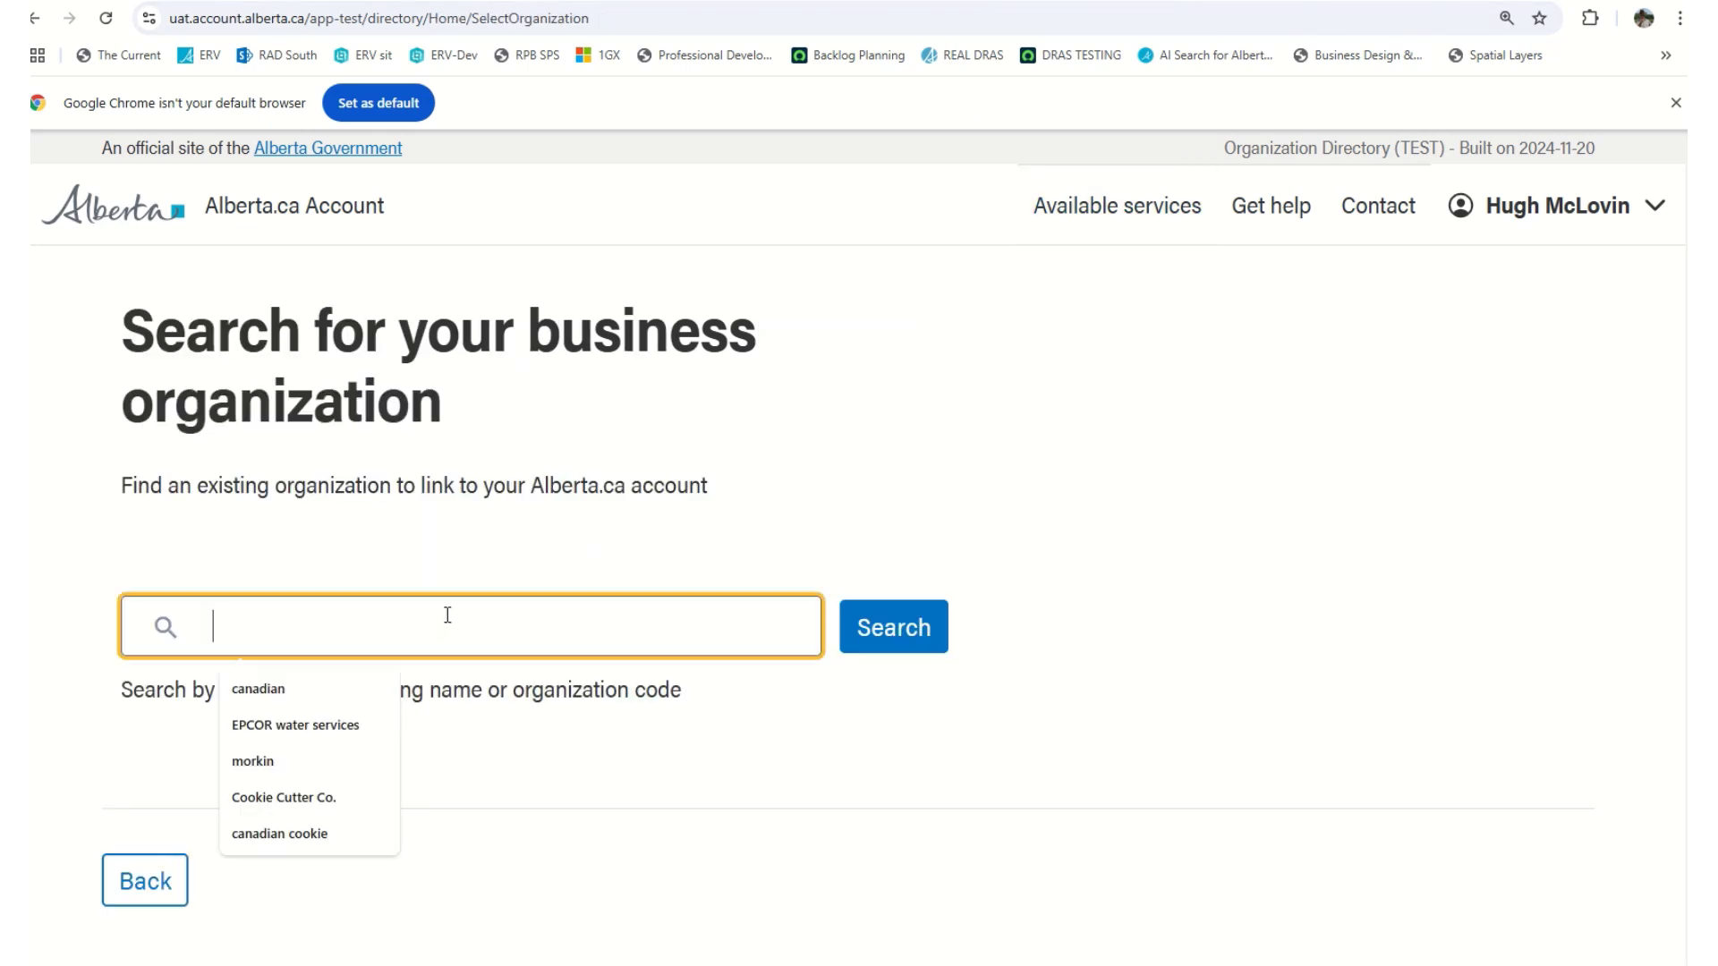
click(304, 689)
click(878, 626)
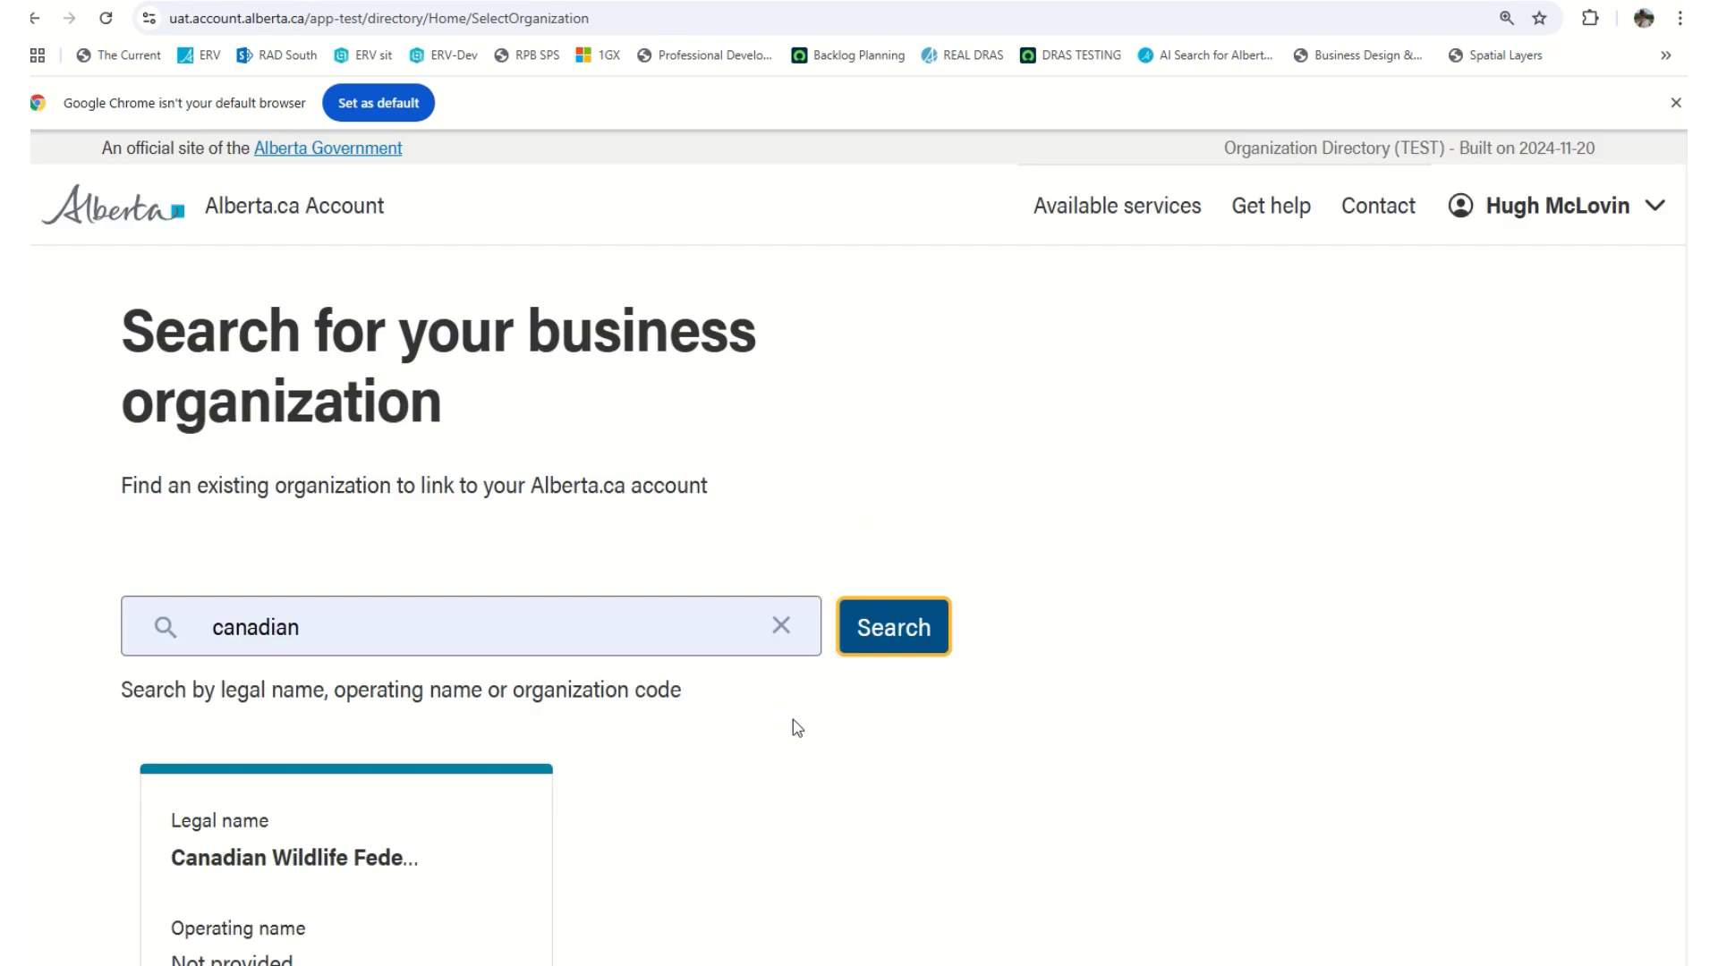
scroll(793, 721, down, 2)
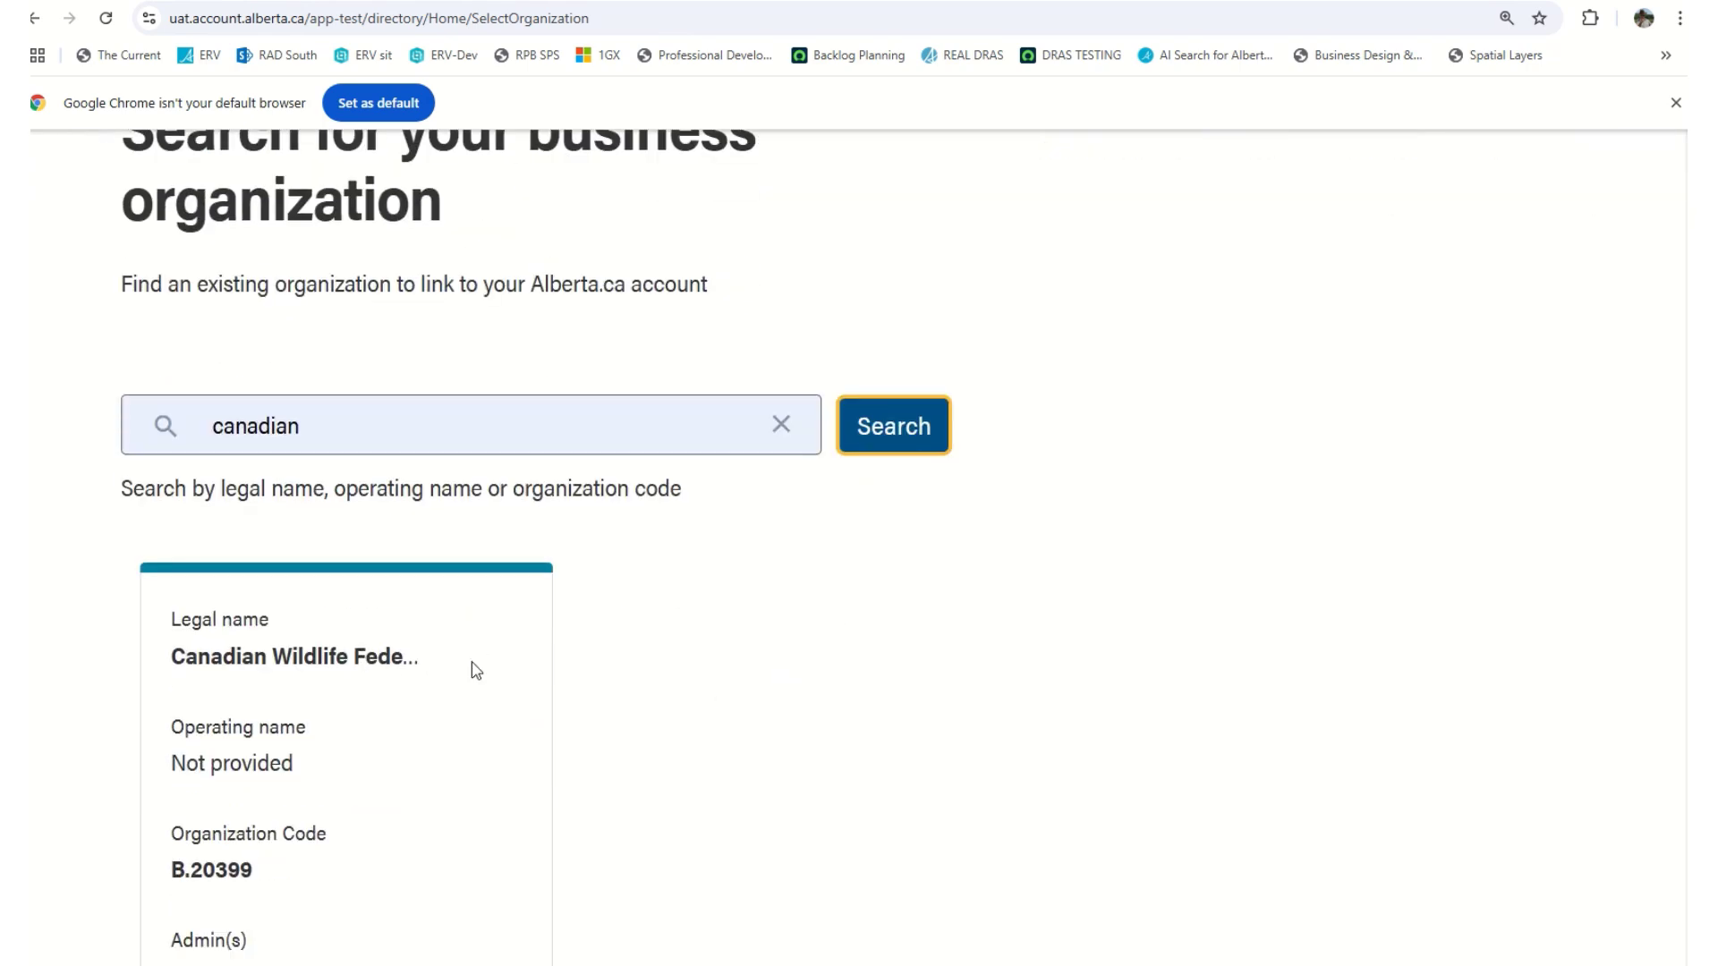
scroll(625, 651, down, 4)
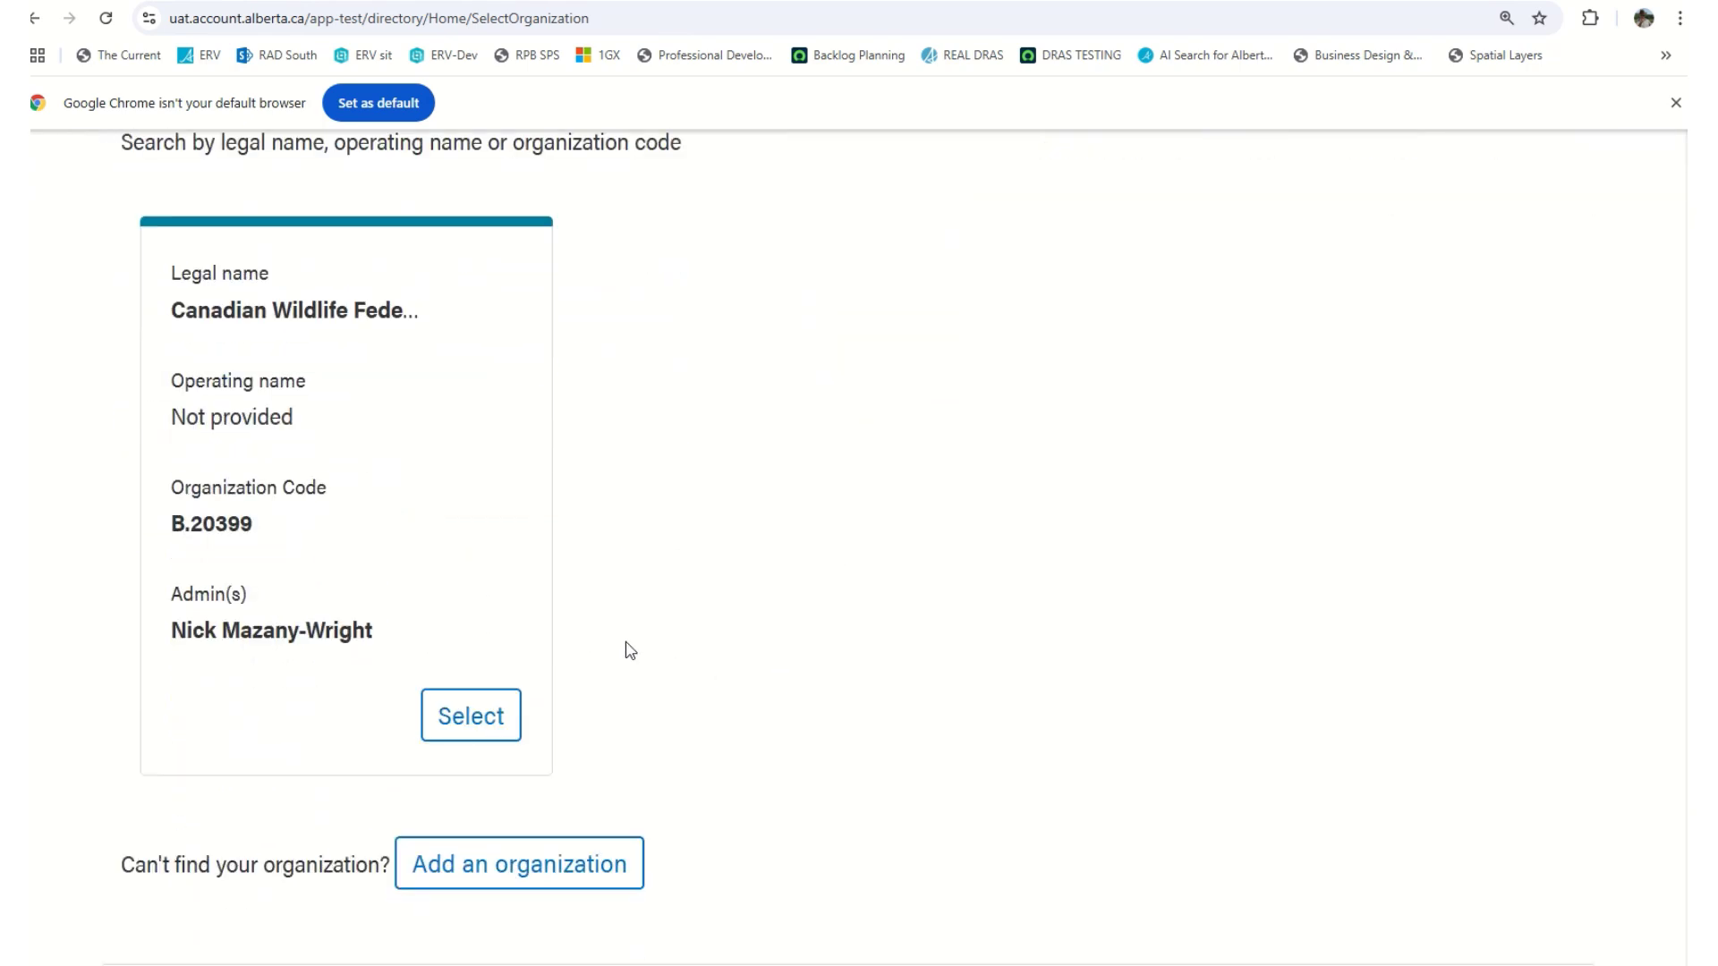
scroll(631, 651, down, 1)
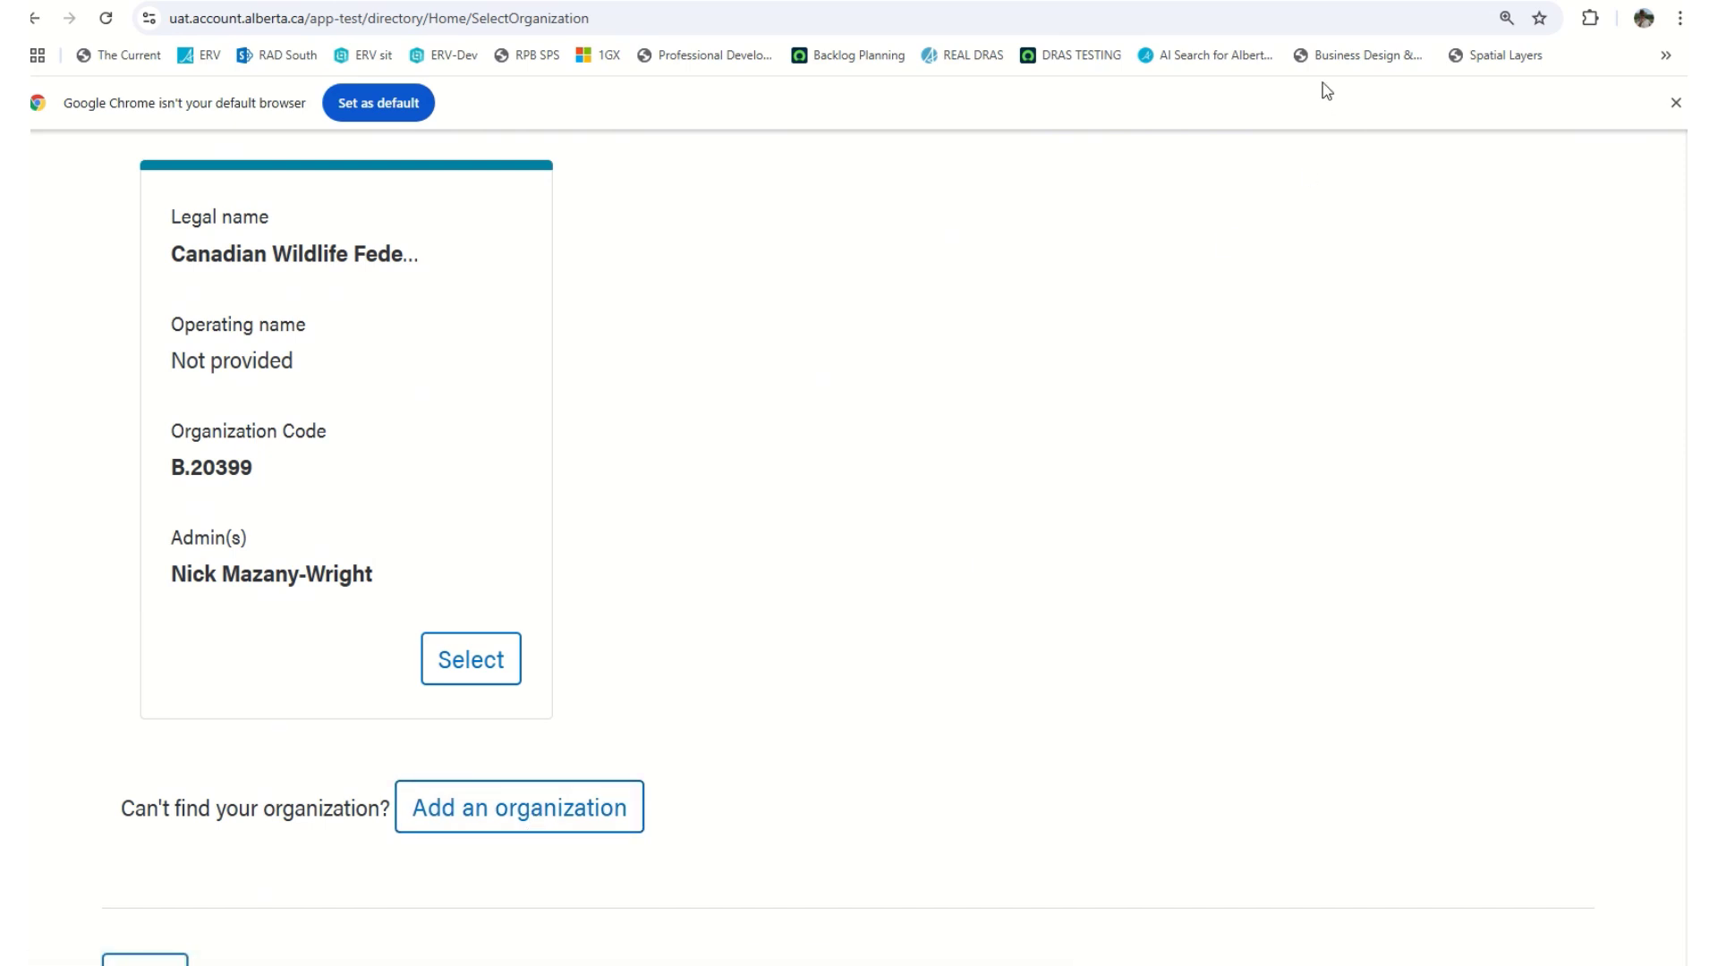
click(571, 808)
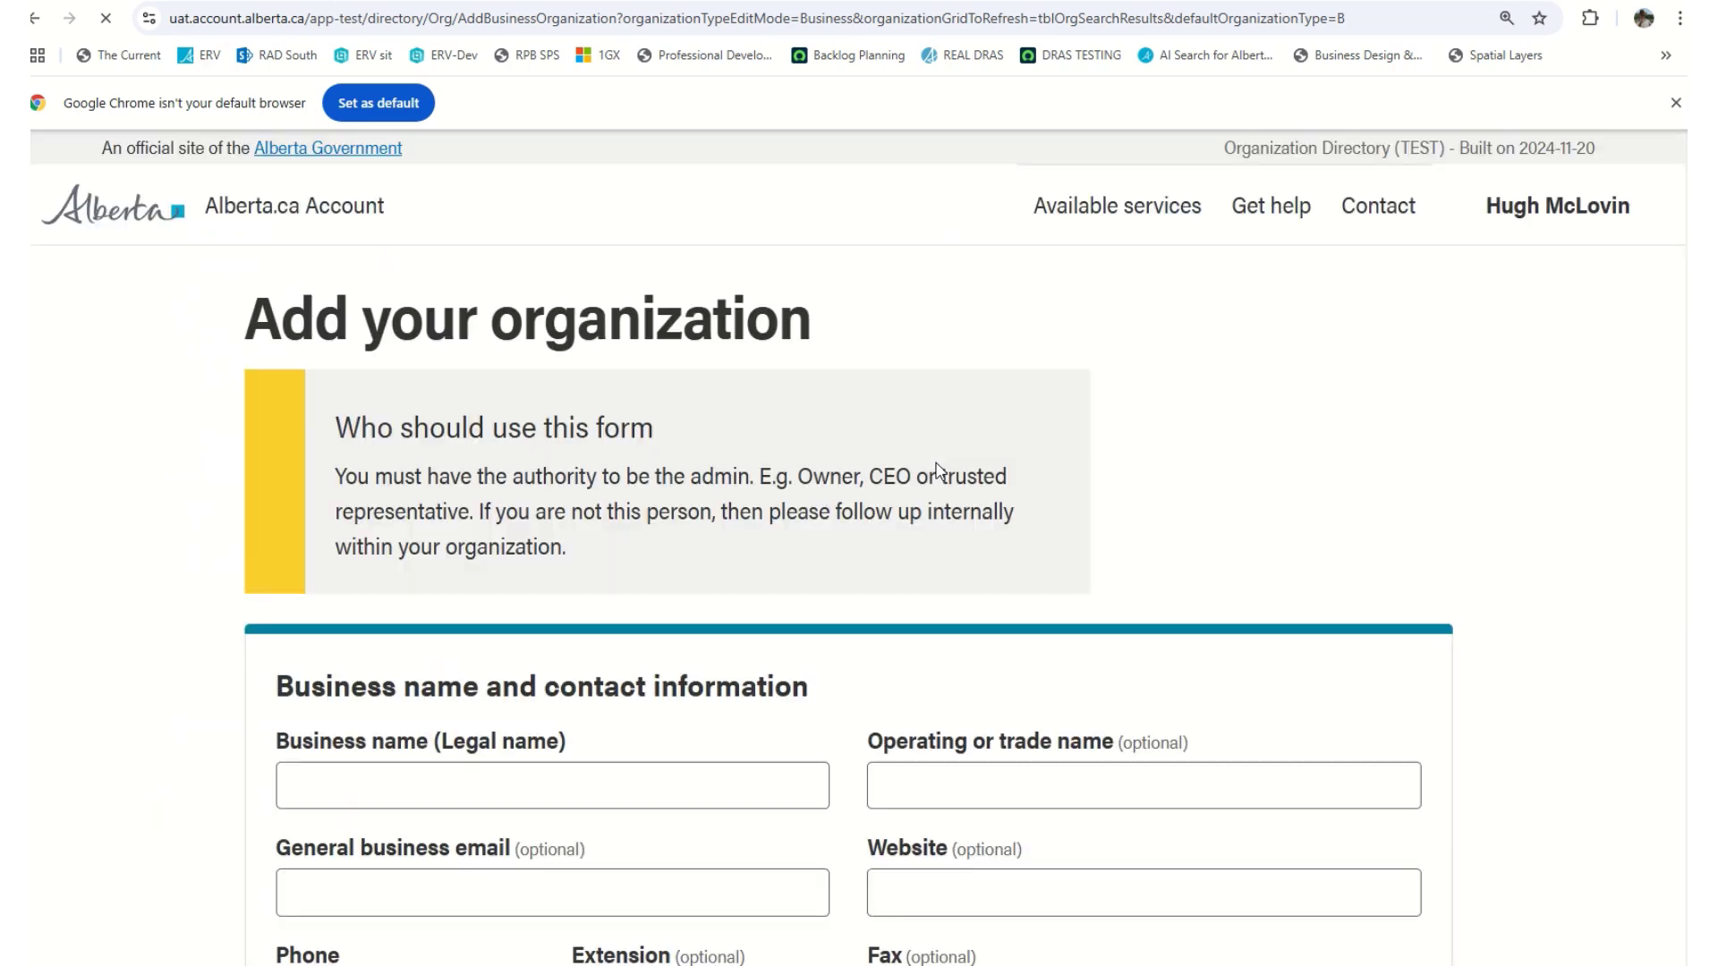
Enter '111' as the physical address, pick the suggested match, and return to the Business information page.
scroll(1486, 532, down, 1)
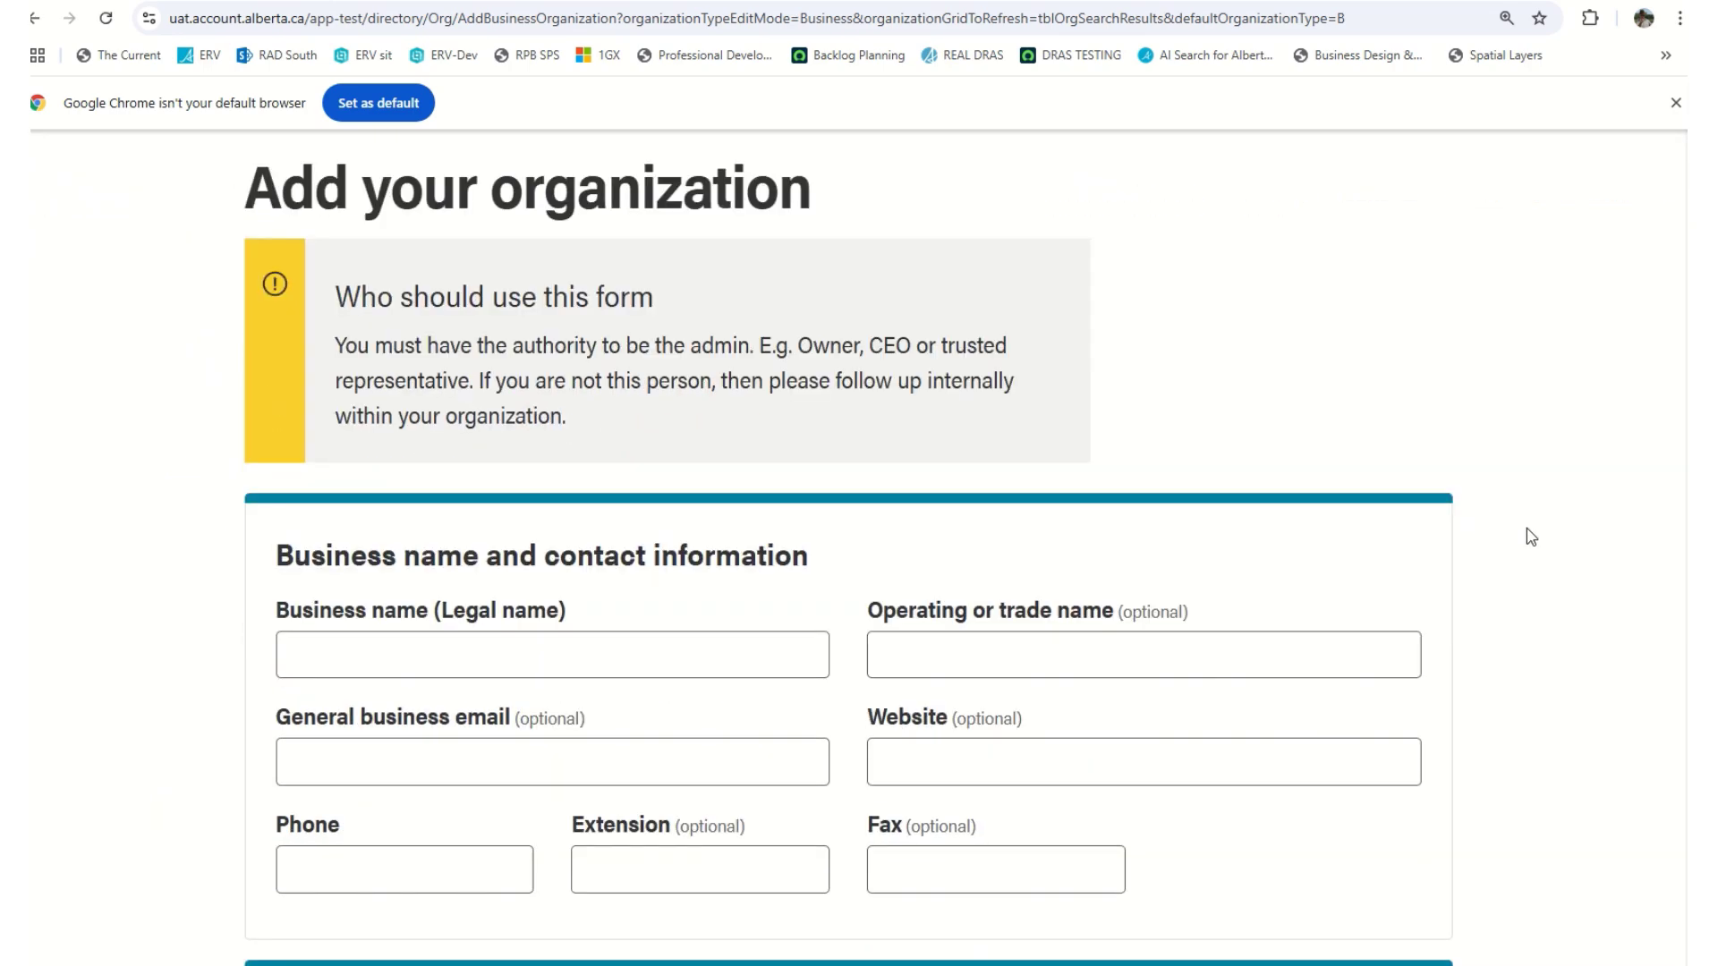
scroll(1532, 537, down, 8)
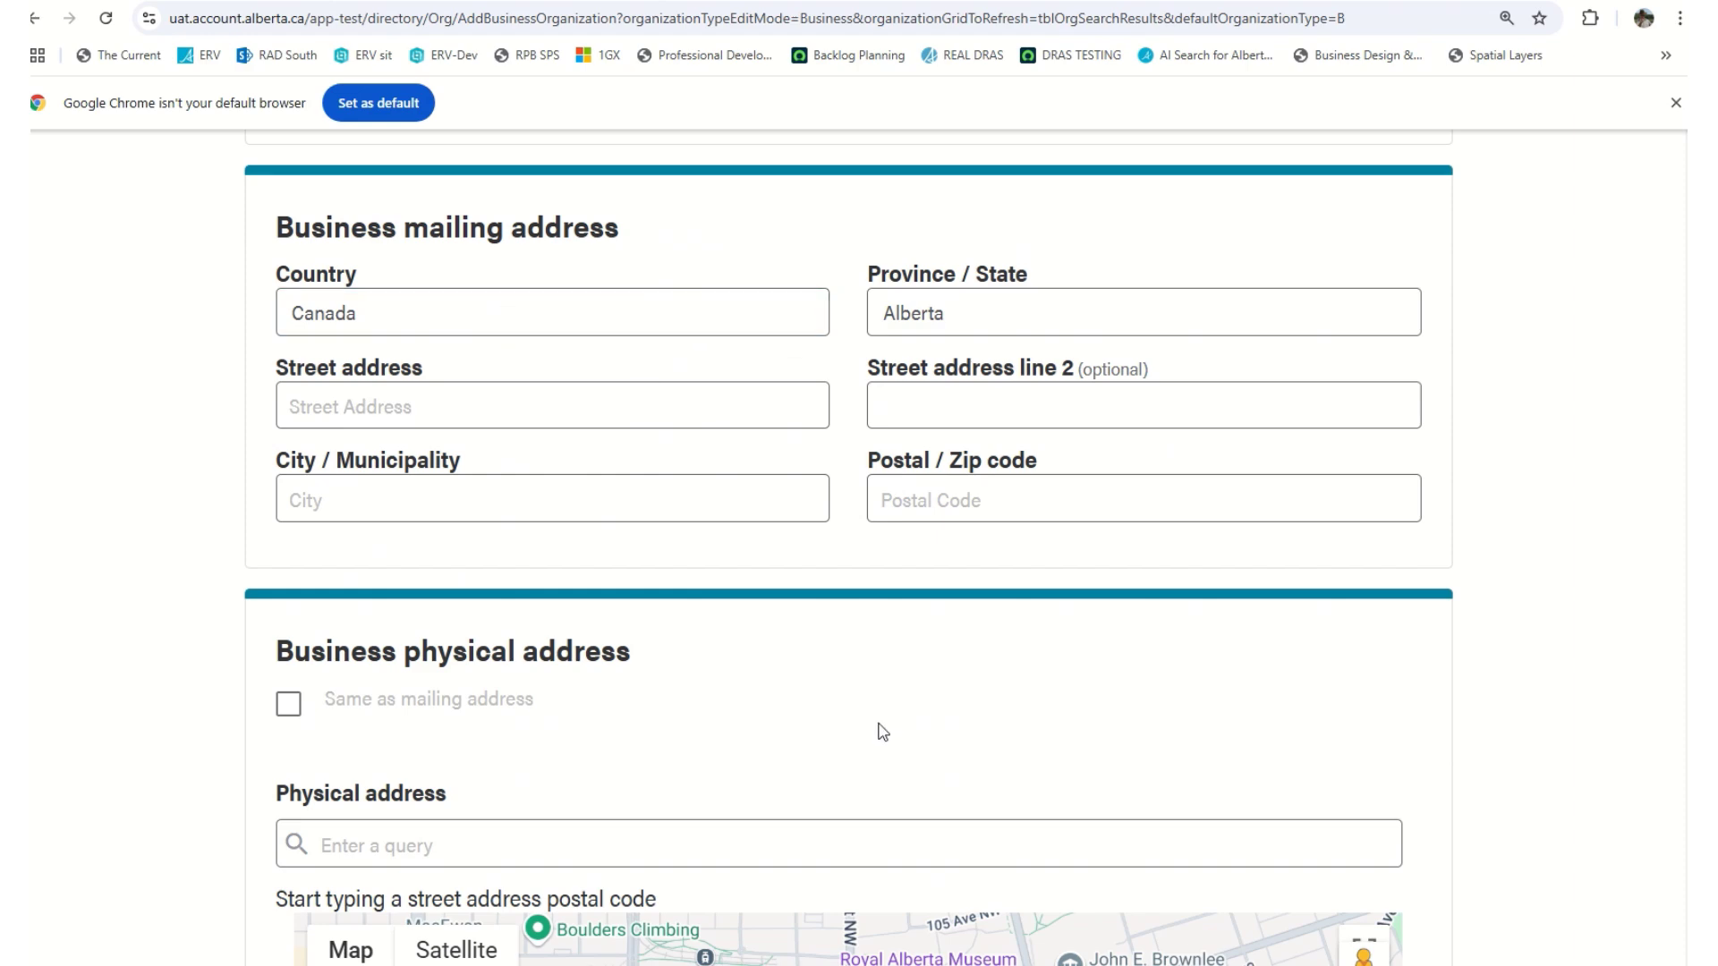
scroll(886, 698, down, 2)
scroll(147, 627, down, 1)
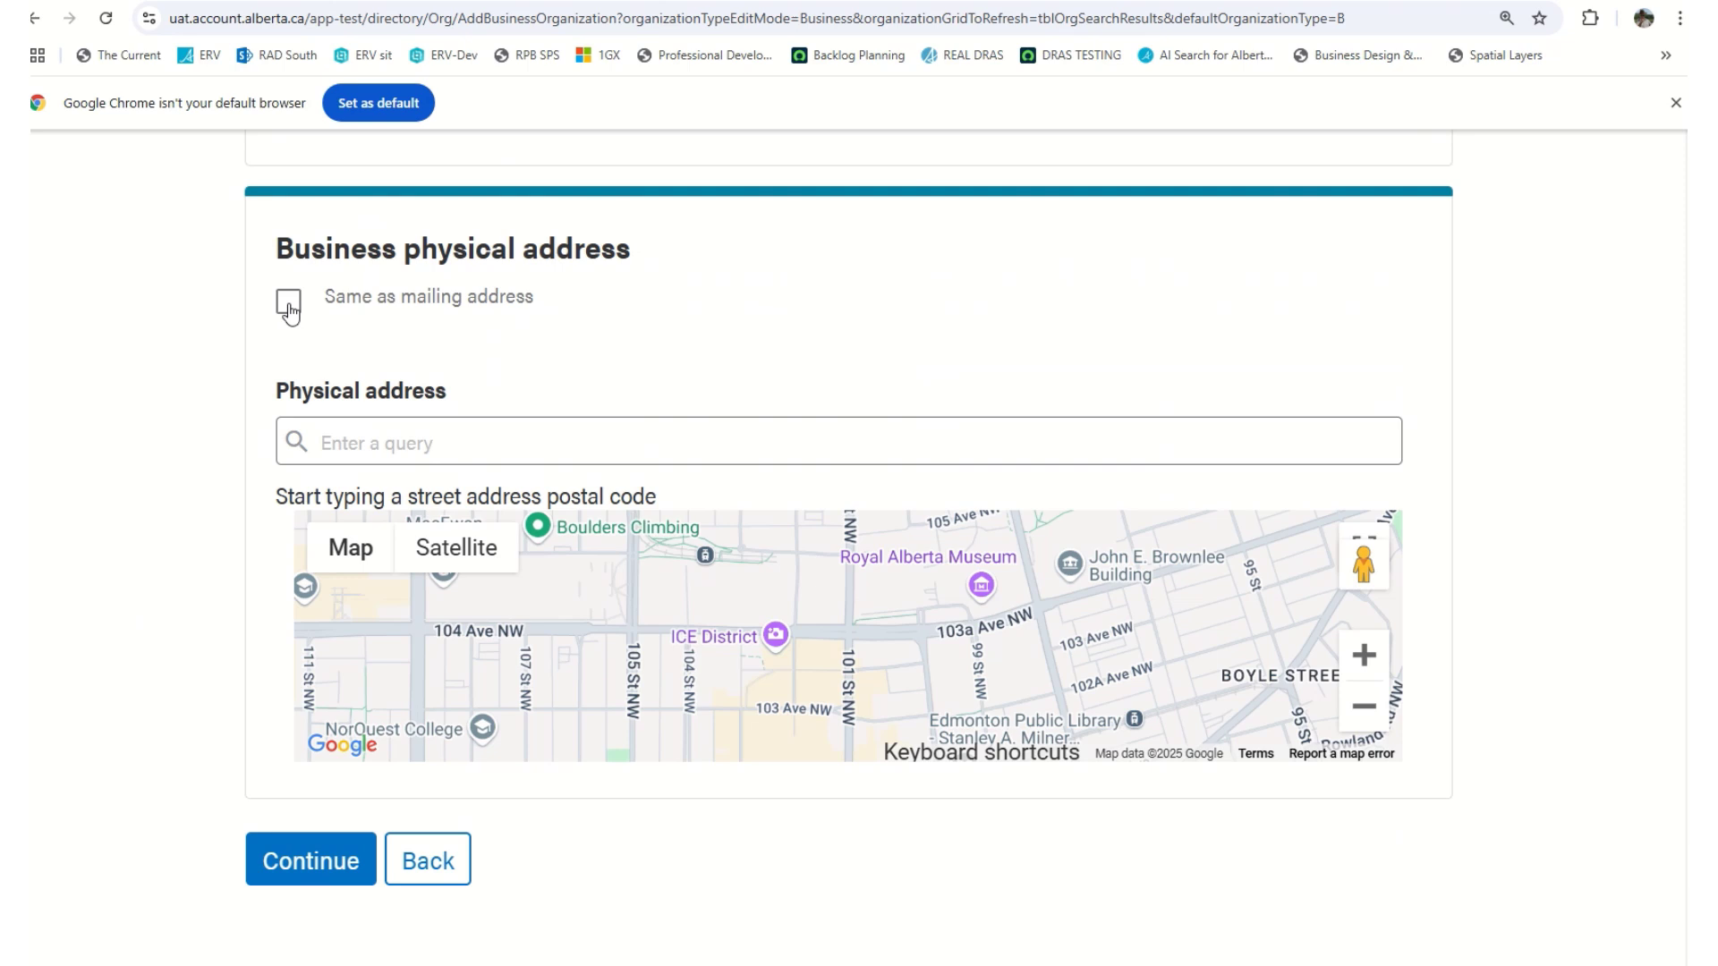
click(410, 445)
text(111)
click(128, 567)
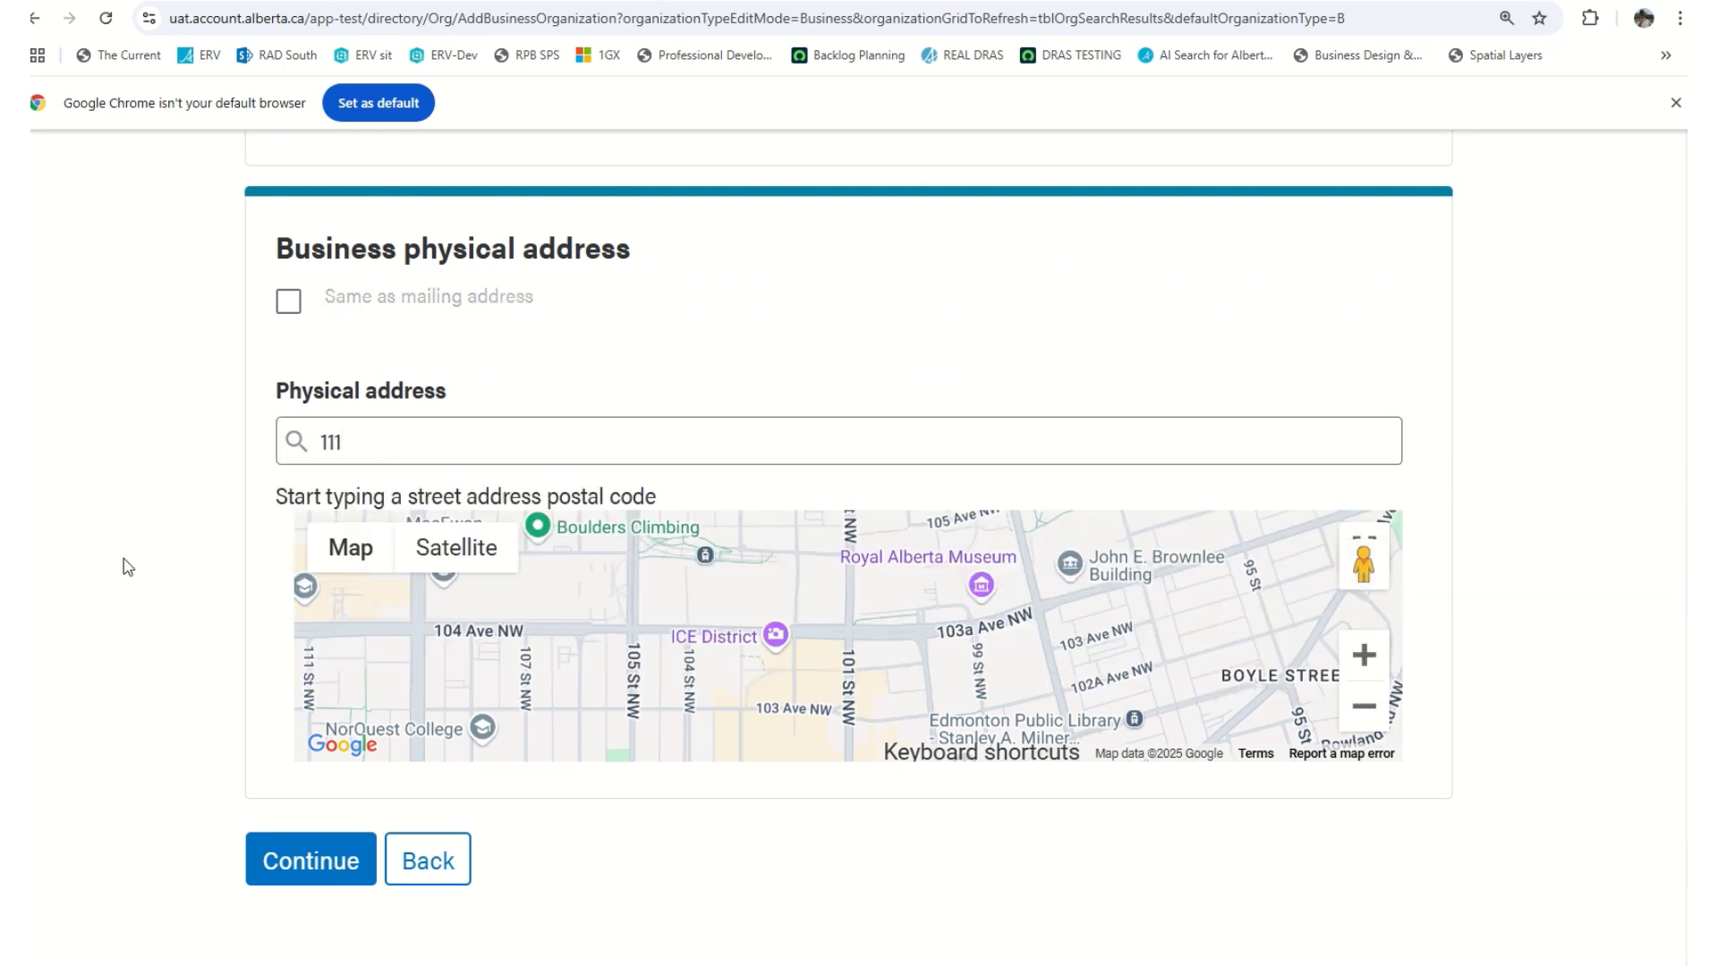
click(612, 677)
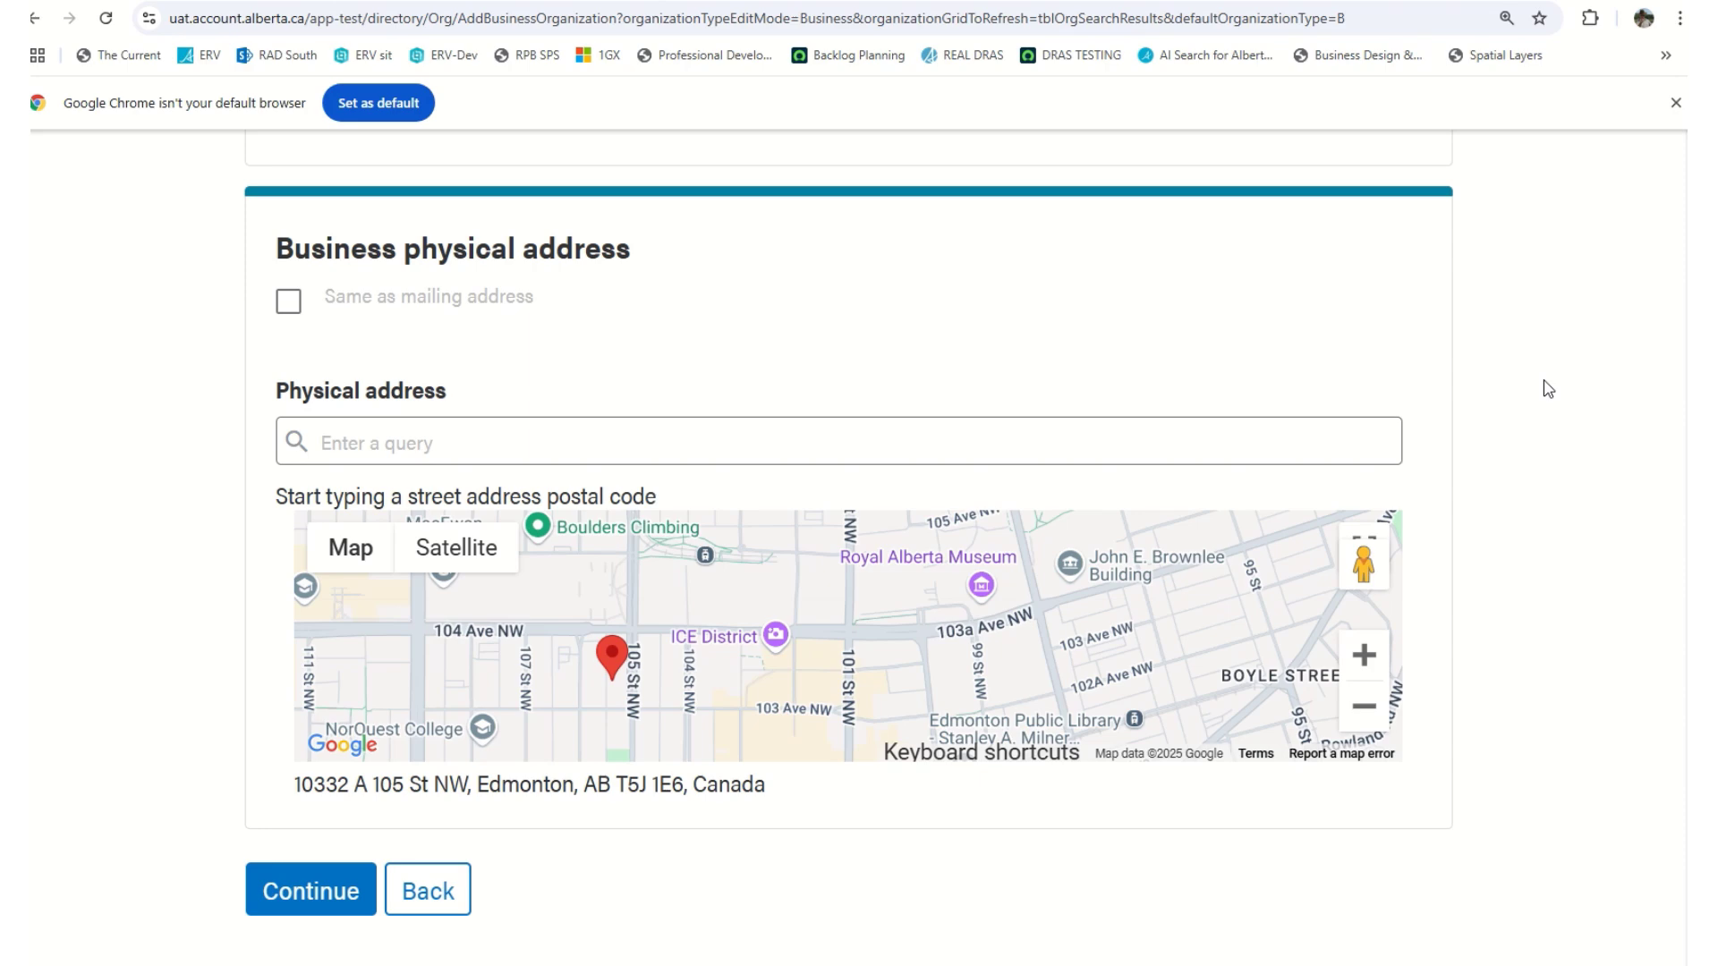
click(828, 19)
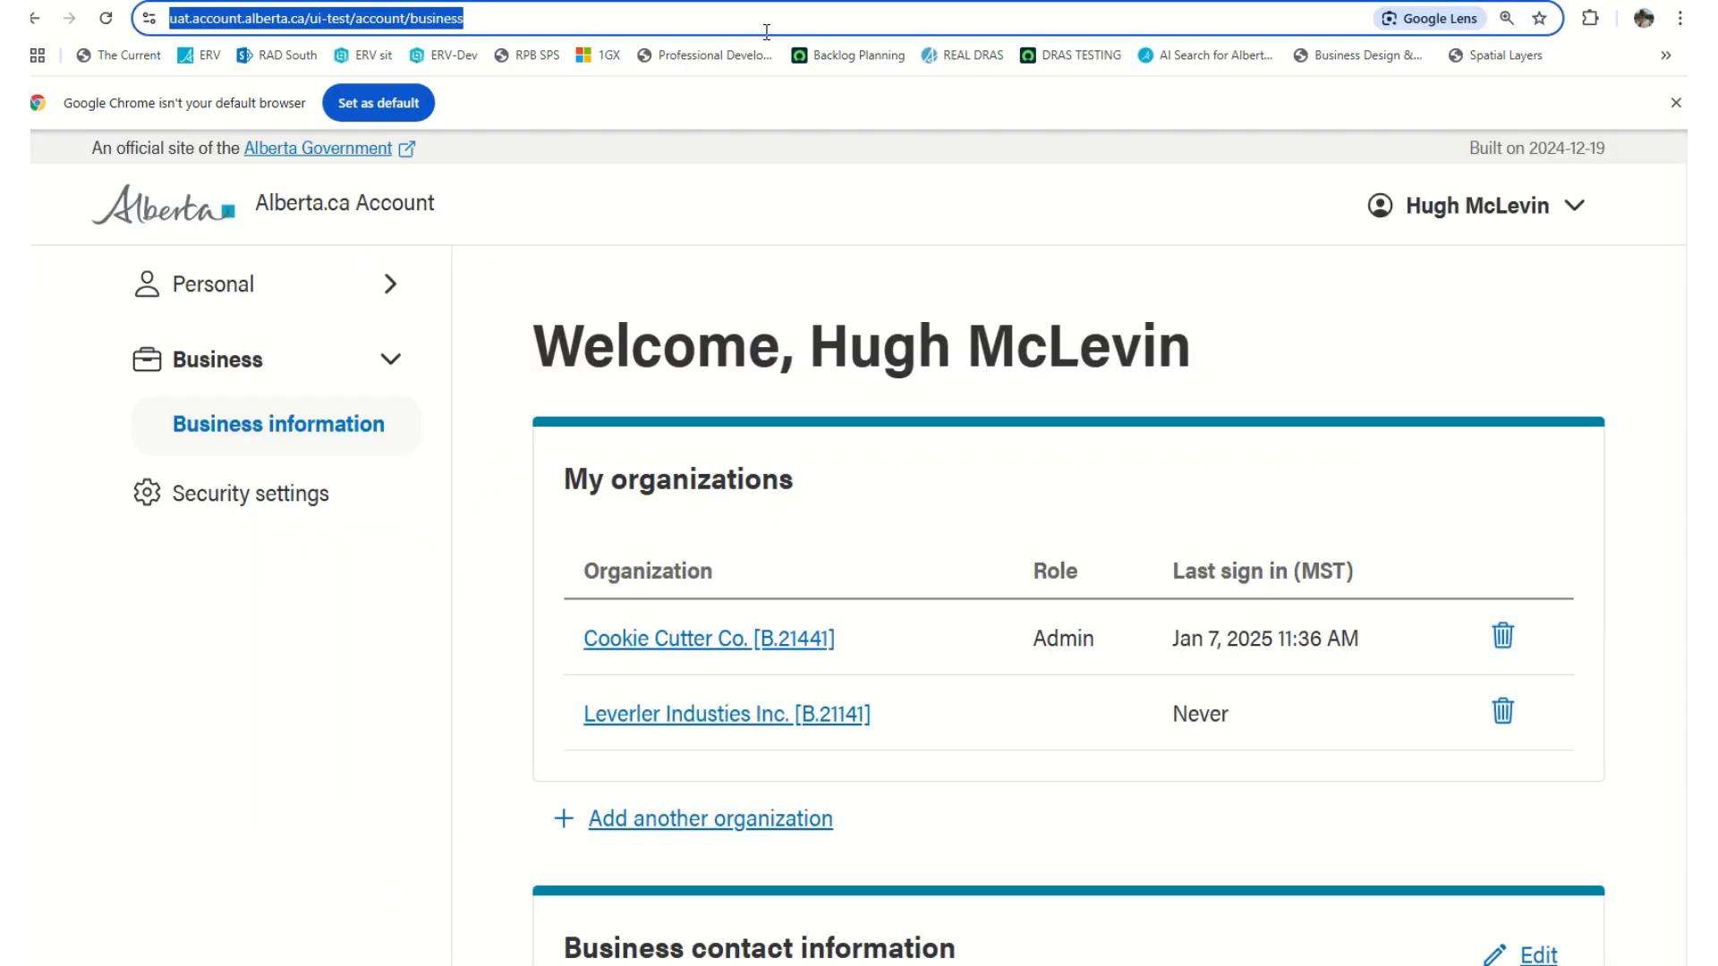
Open Cookie Cutter Co. [B.21441]'s Staff accounts page and start adding a new staff account.
click(673, 639)
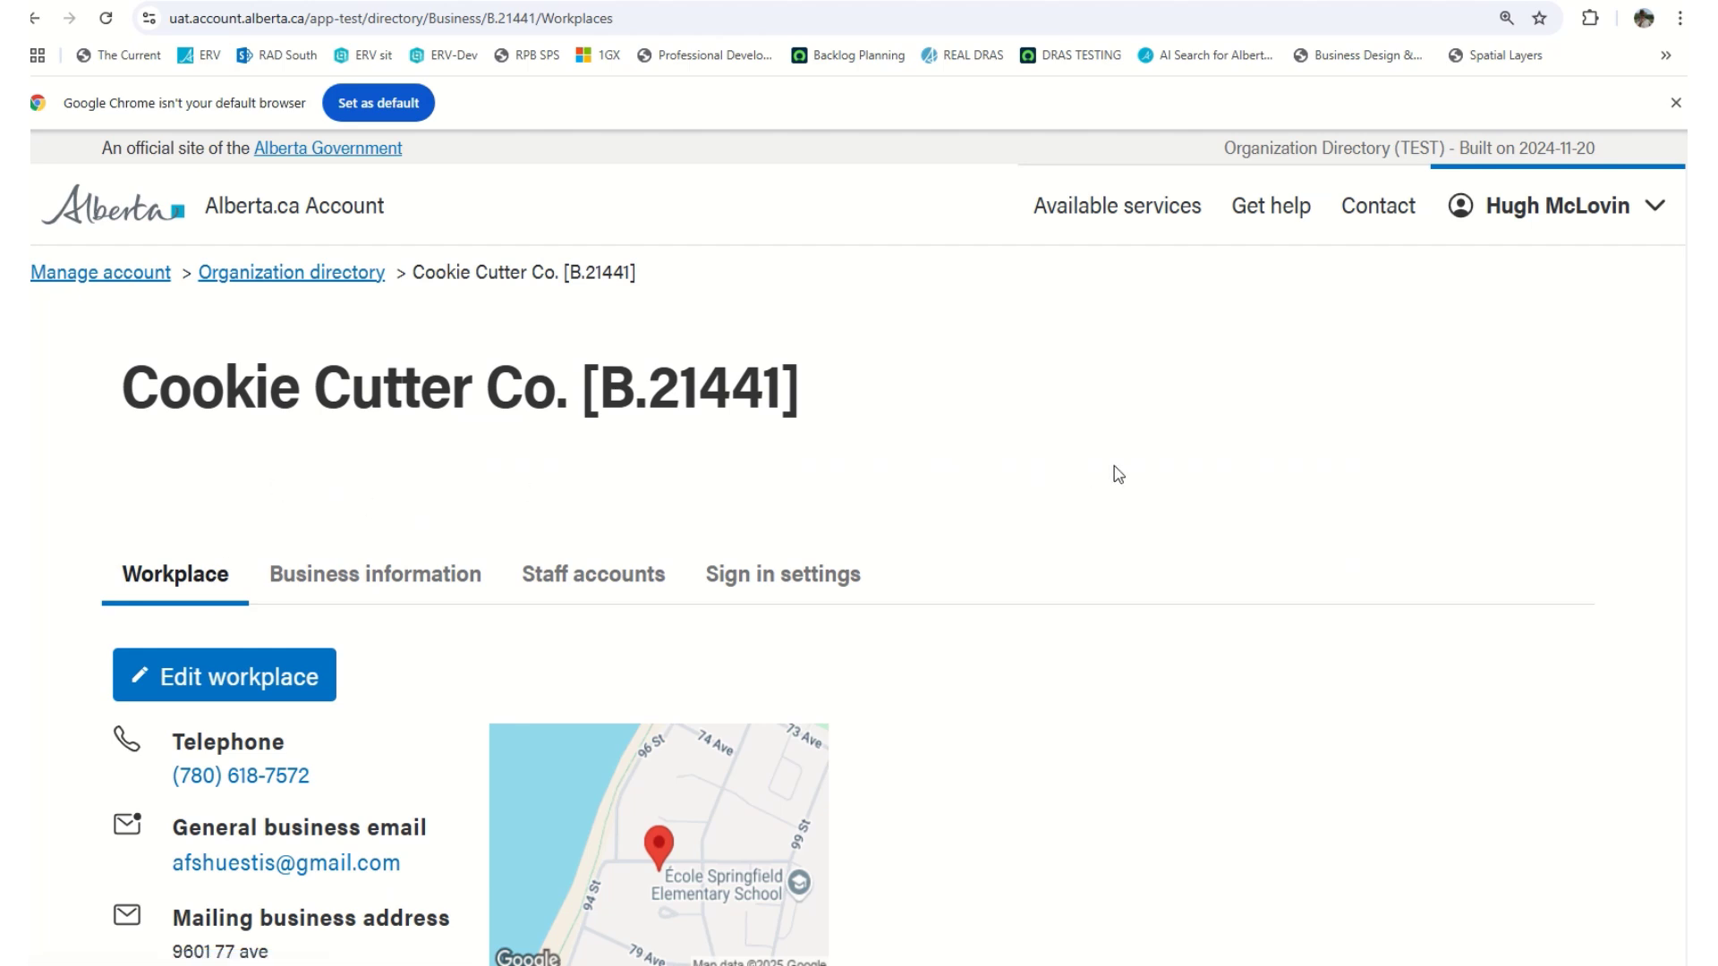
scroll(1116, 472, down, 1)
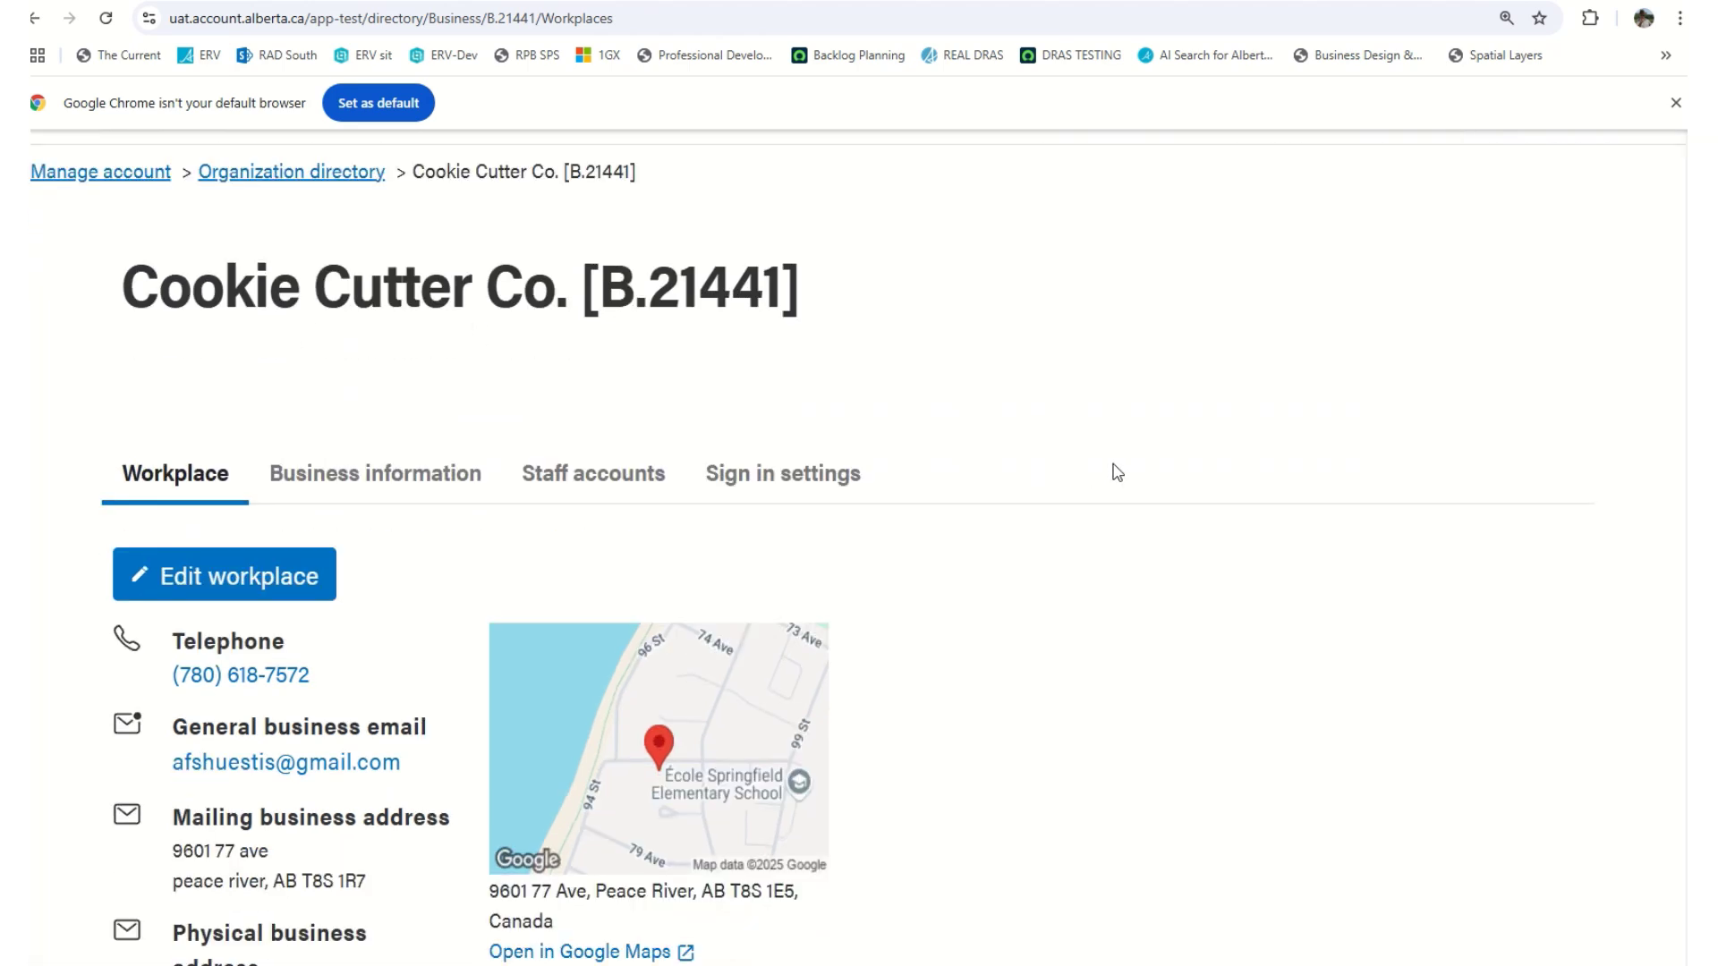
scroll(1114, 472, down, 1)
click(391, 386)
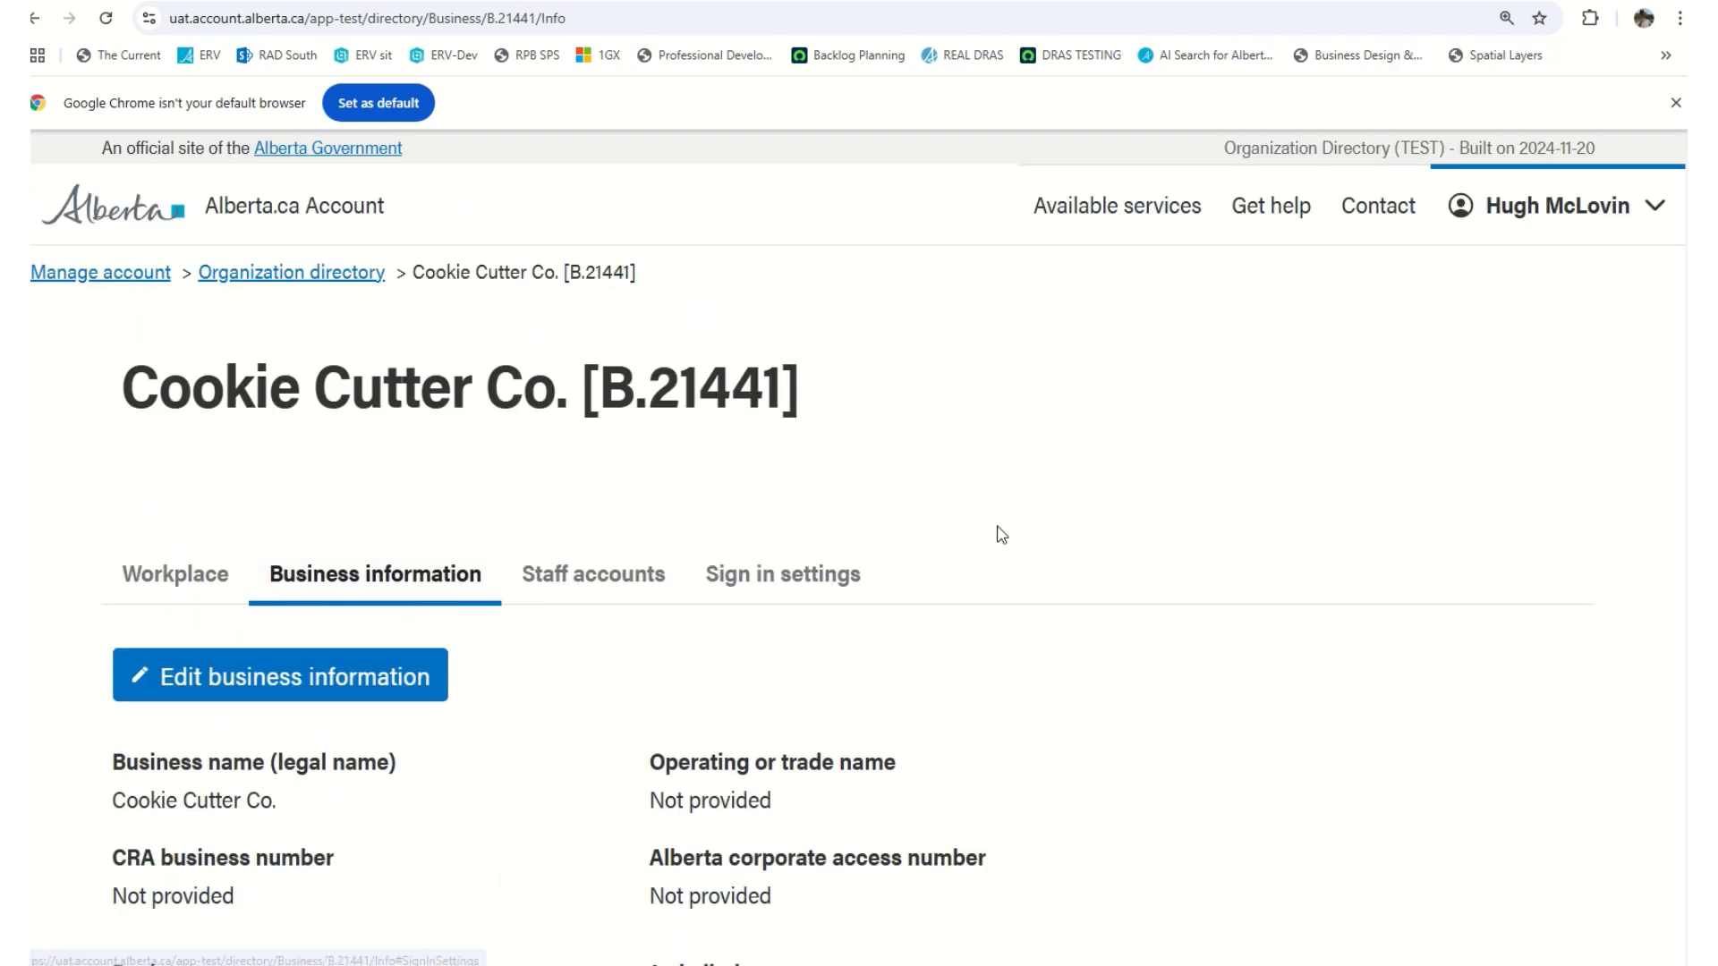
scroll(629, 456, down, 2)
click(598, 379)
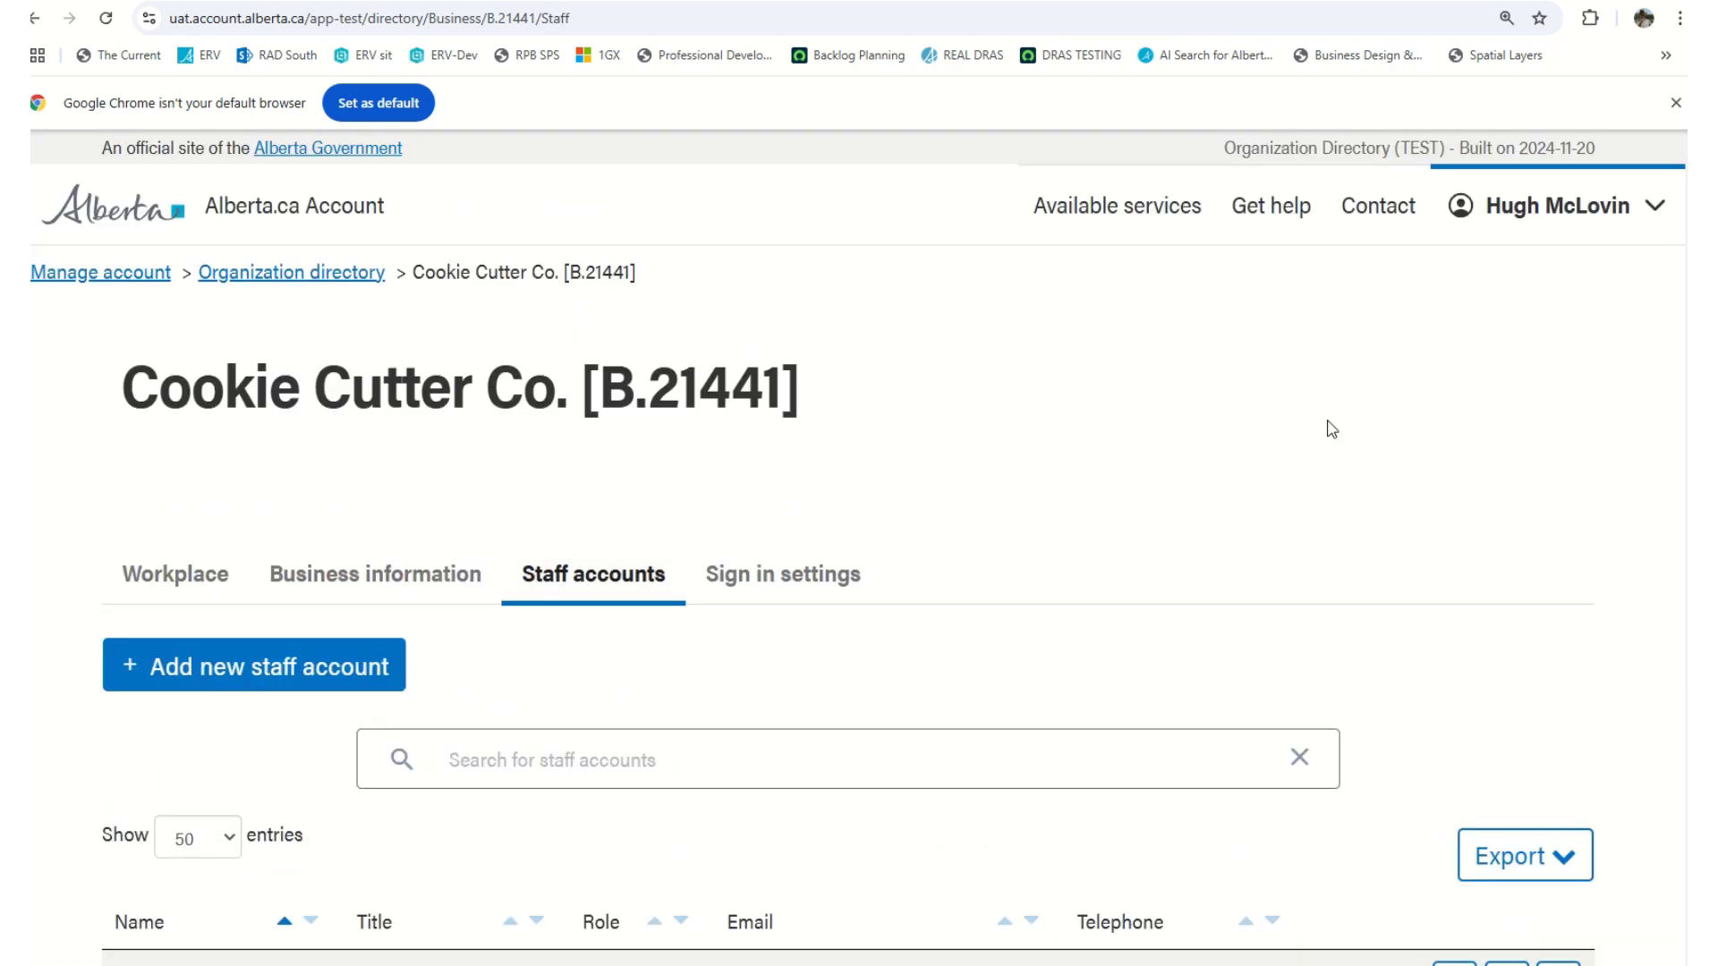
scroll(1541, 497, down, 2)
scroll(1486, 458, down, 1)
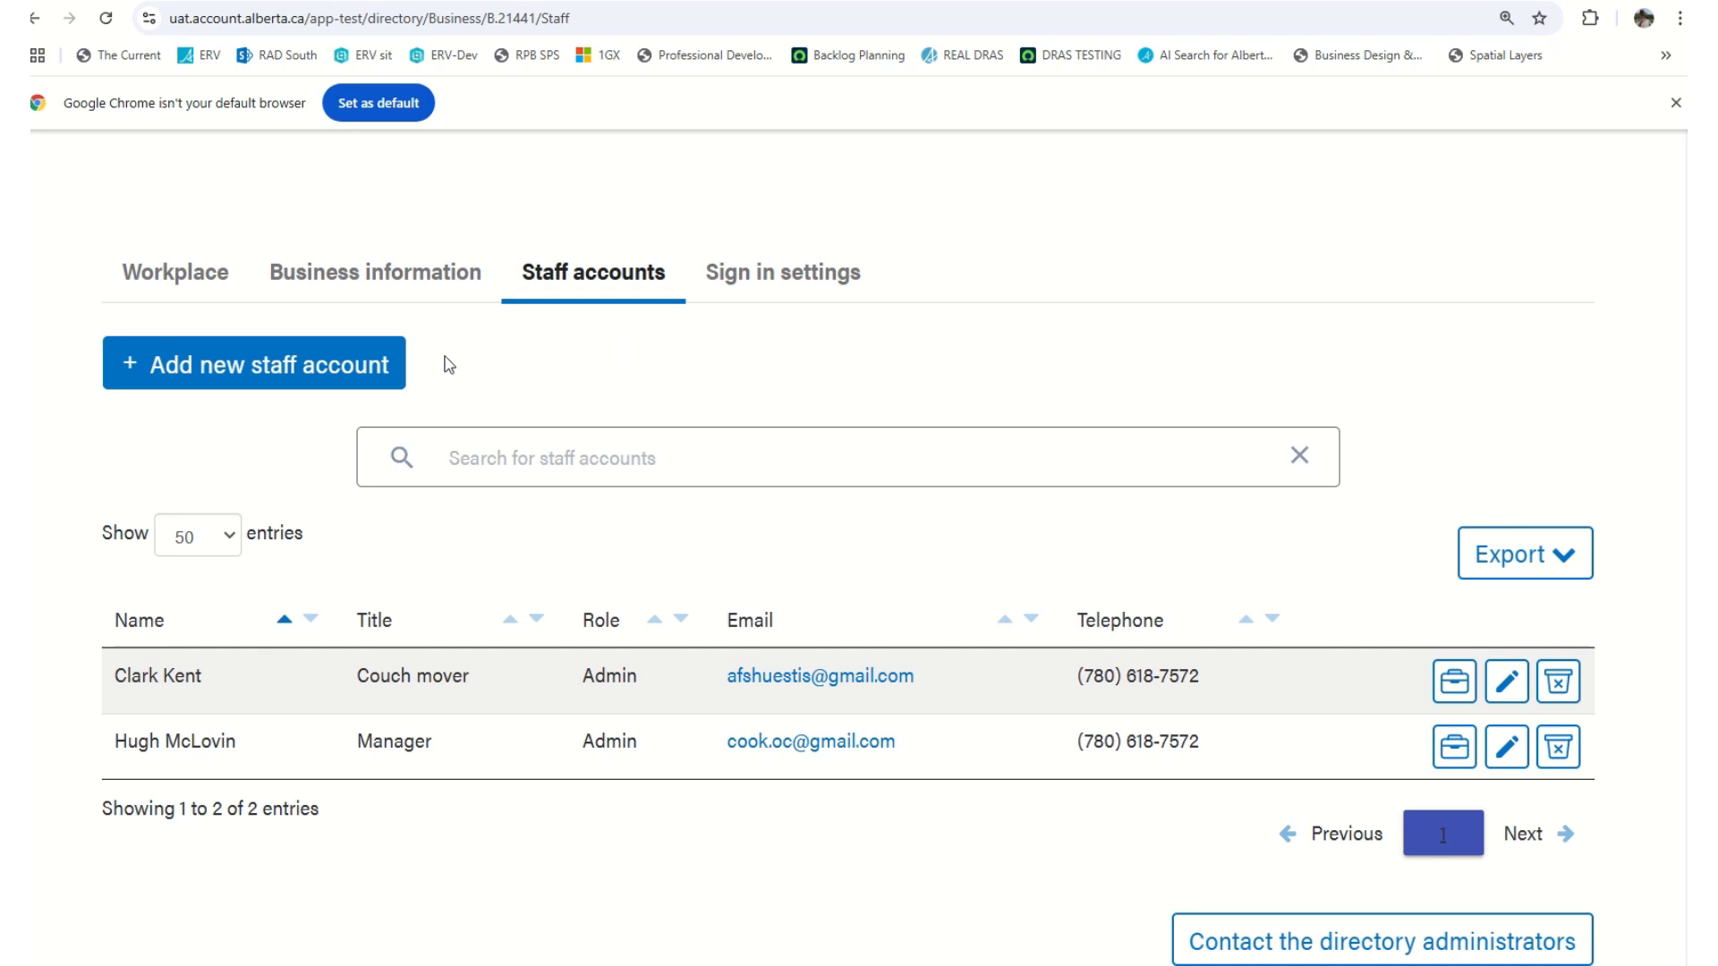
click(258, 374)
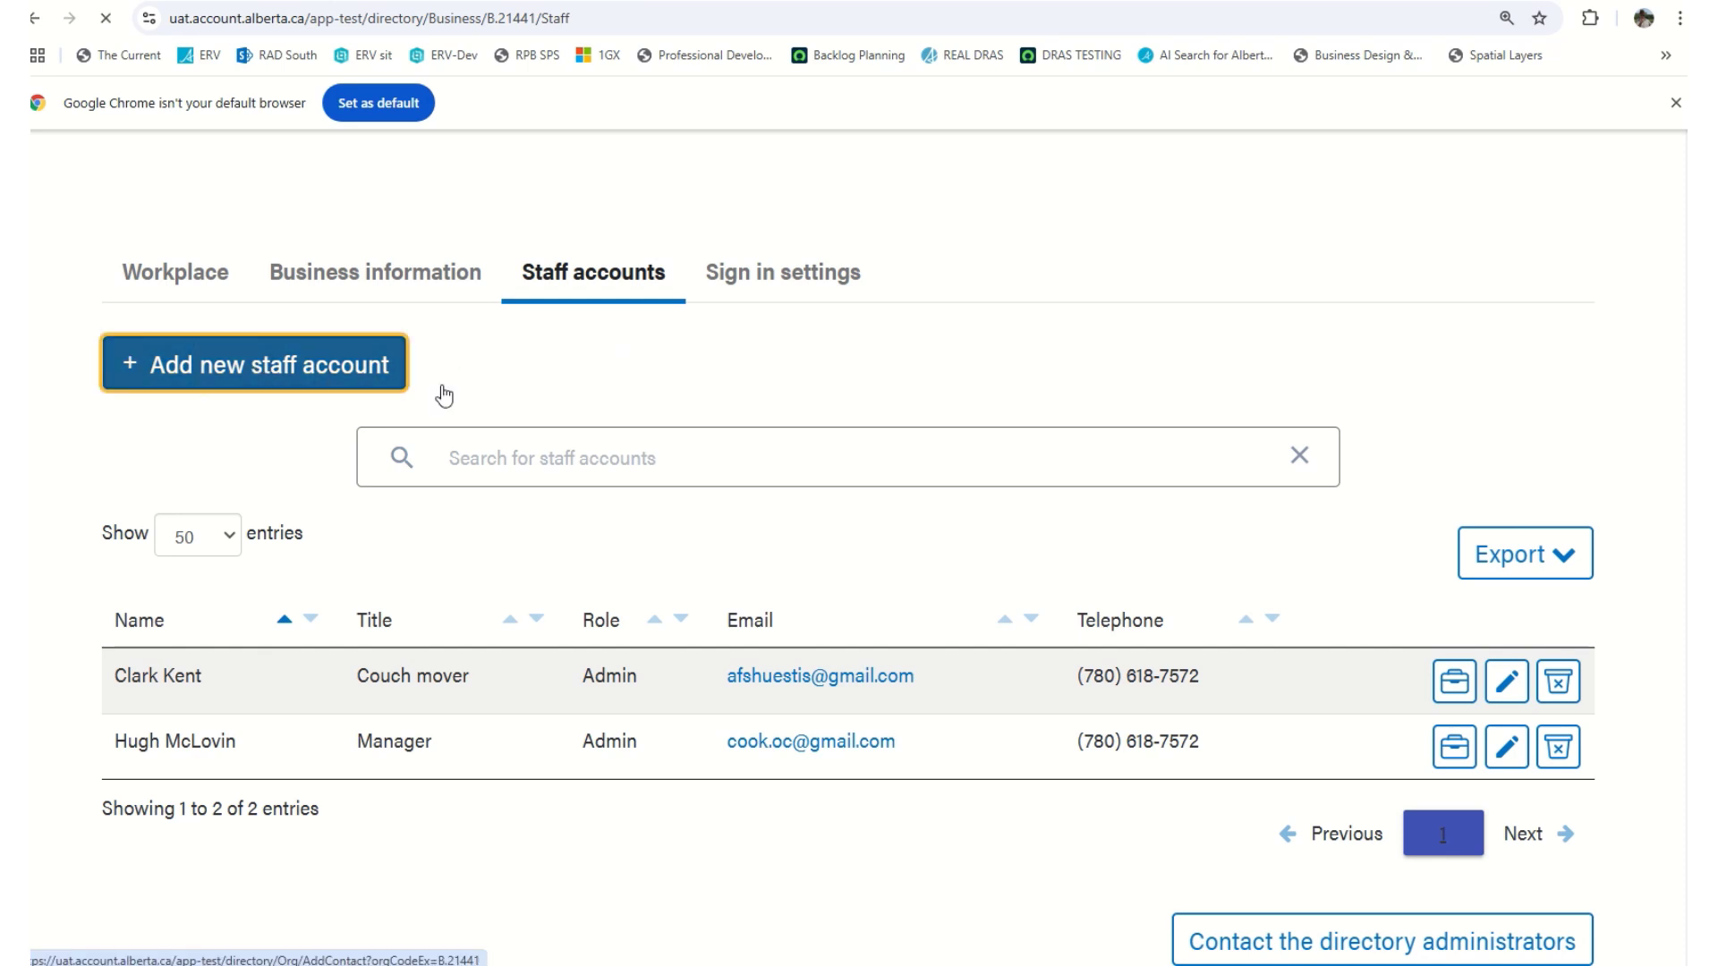